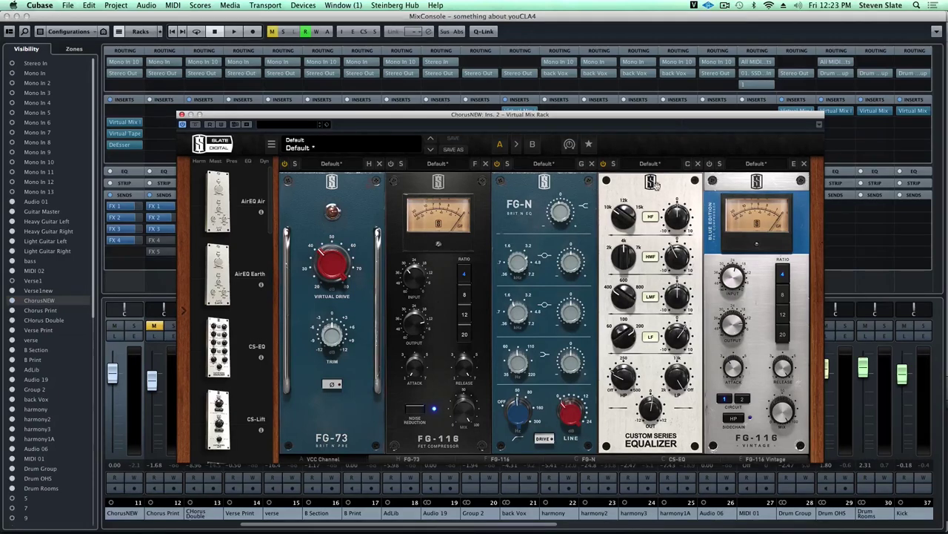
Play a passage of the full mix with the FG-116 compressors in the ChorusNEW rack bypassed.
{"action": "left_click", "coordinate": [237, 34]}
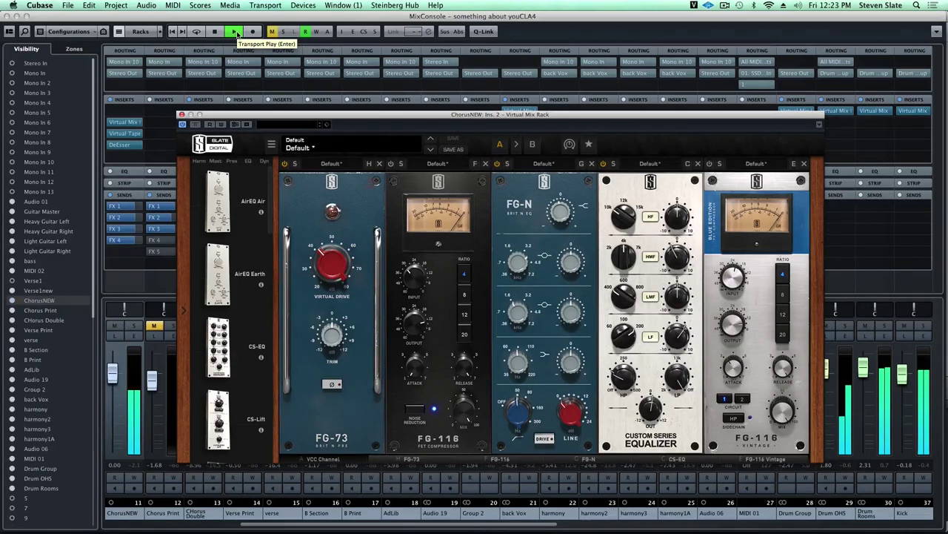
{"action": "left_click", "coordinate": [237, 34]}
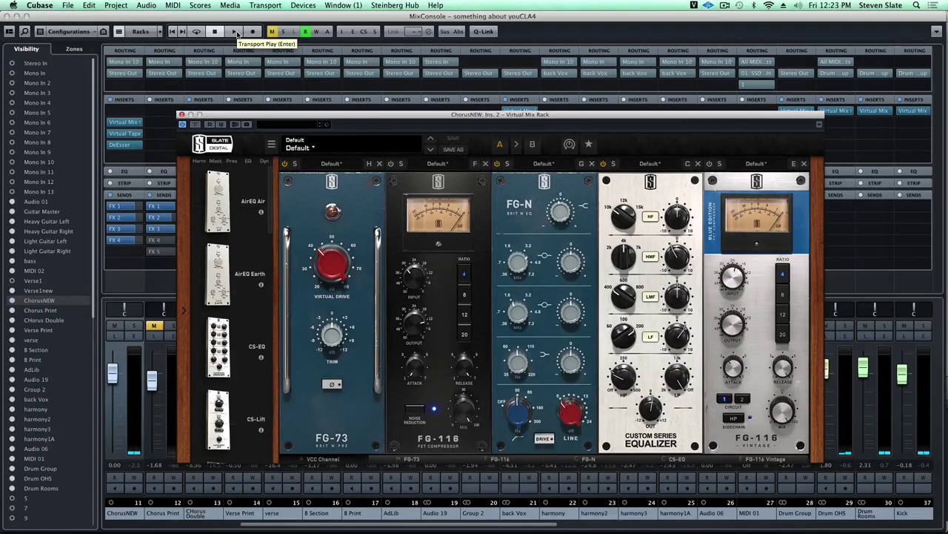
Solo the ChorusNEW channel, bypass its sends, and play the dry vocal.
{"action": "left_click", "coordinate": [134, 327]}
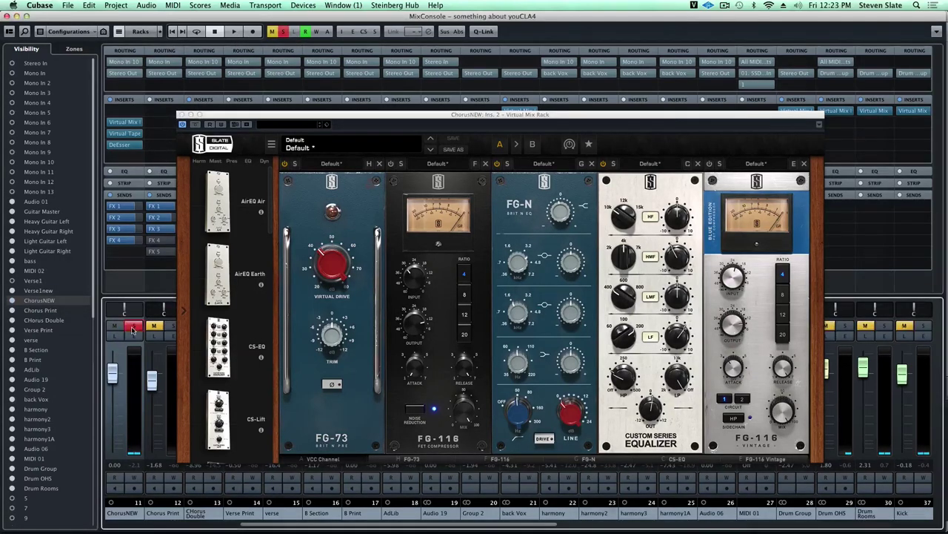
{"action": "left_click", "coordinate": [109, 194]}
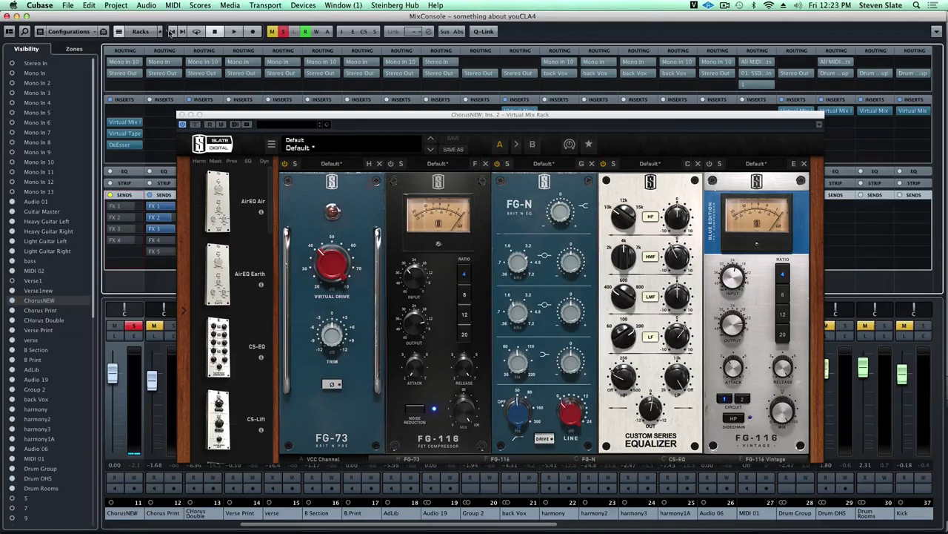
{"action": "key", "text": "space"}
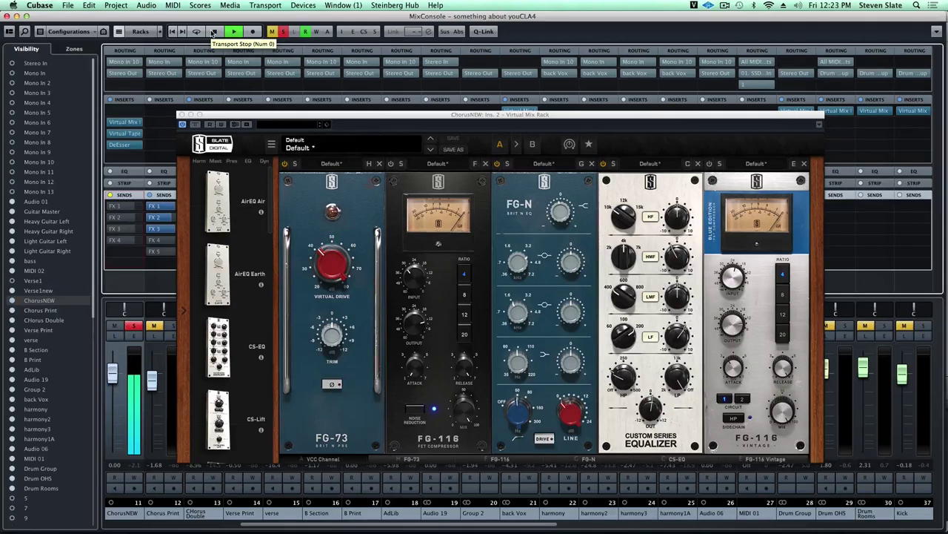
{"action": "left_click", "coordinate": [214, 33]}
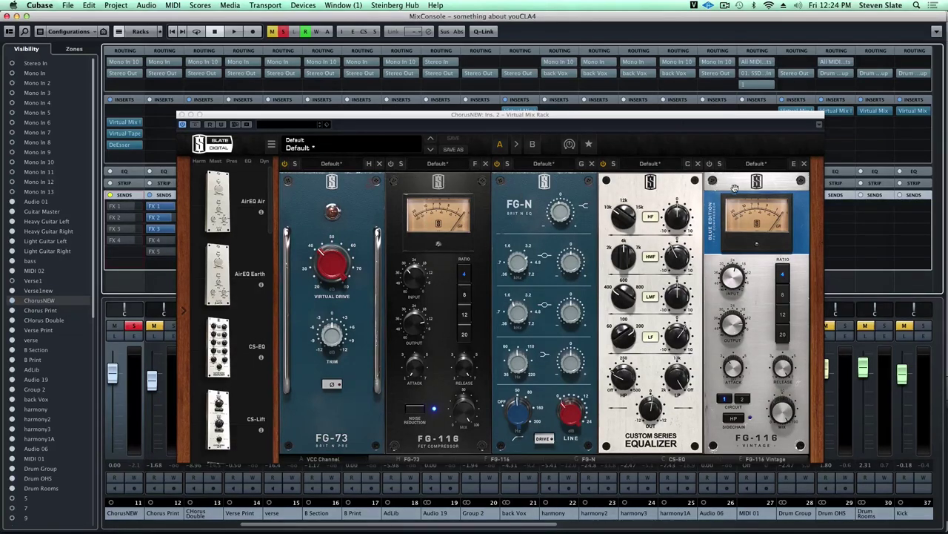
Turn on the FG-116 FET Compressor in the ChorusNEW rack and try several positions of its release control.
{"action": "left_click", "coordinate": [390, 164]}
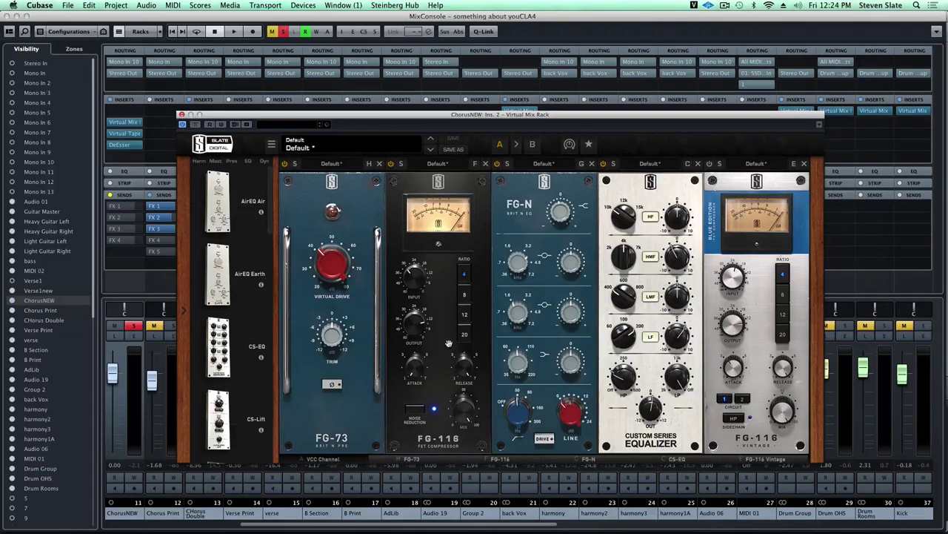
{"action": "left_click_drag", "start_coordinate": [464, 367], "coordinate": [465, 353]}
{"action": "mouse_move", "coordinate": [467, 359]}
{"action": "left_click", "coordinate": [463, 372]}
{"action": "mouse_move", "coordinate": [463, 371]}
{"action": "left_click_drag", "start_coordinate": [458, 381], "coordinate": [460, 366]}
{"action": "left_click_drag", "start_coordinate": [461, 366], "coordinate": [449, 395]}
{"action": "left_click", "coordinate": [466, 368], "text": "alt"}
Sweep the attack control of the FG-116 FET Compressor up and back down.
{"action": "mouse_move", "coordinate": [415, 378]}
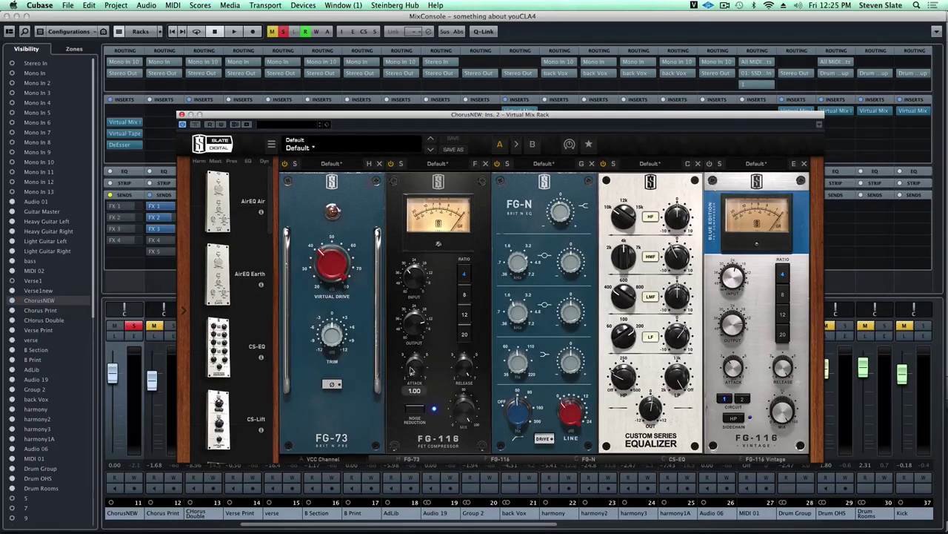
{"action": "left_click_drag", "start_coordinate": [416, 376], "coordinate": [400, 215]}
{"action": "left_click_drag", "start_coordinate": [401, 187], "coordinate": [441, 406]}
Play the soloed ChorusNEW vocal from the previous marker twice to hear the compression.
{"action": "left_click", "coordinate": [175, 37]}
{"action": "key", "text": "space"}
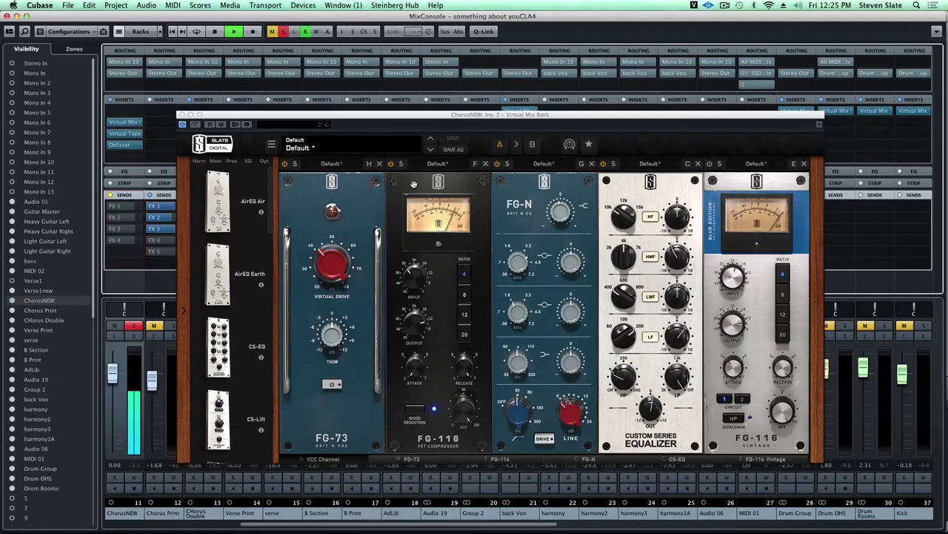
{"action": "key", "text": "space"}
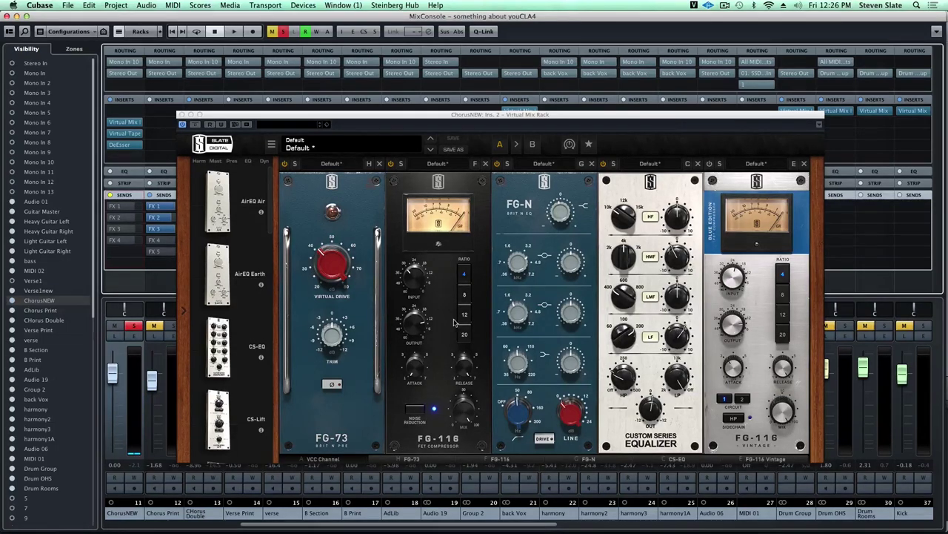
{"action": "mouse_move", "coordinate": [465, 371]}
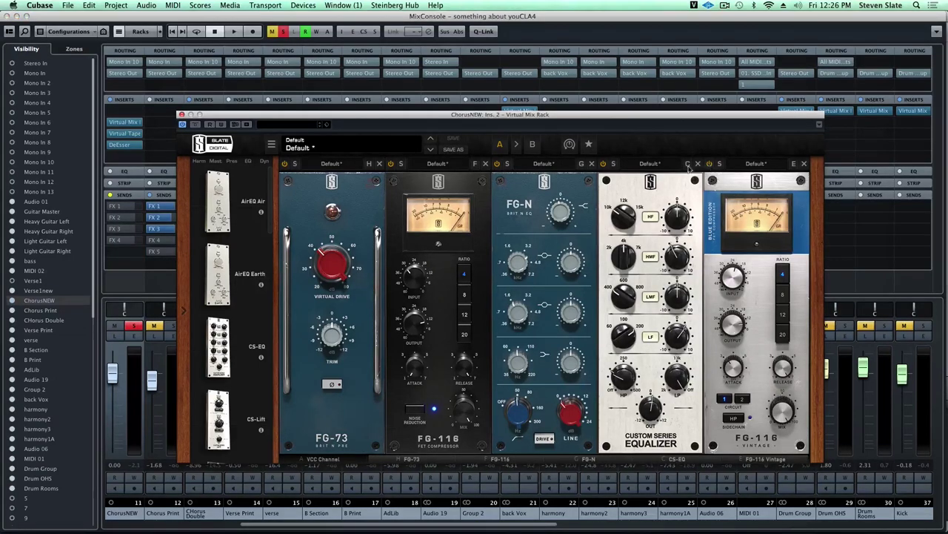
{"action": "left_click", "coordinate": [171, 31]}
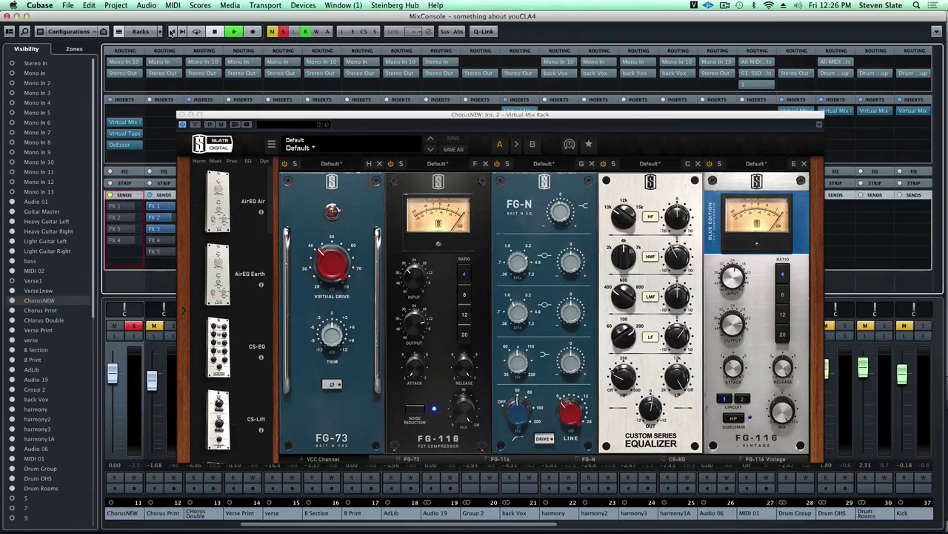
{"action": "key", "text": "space"}
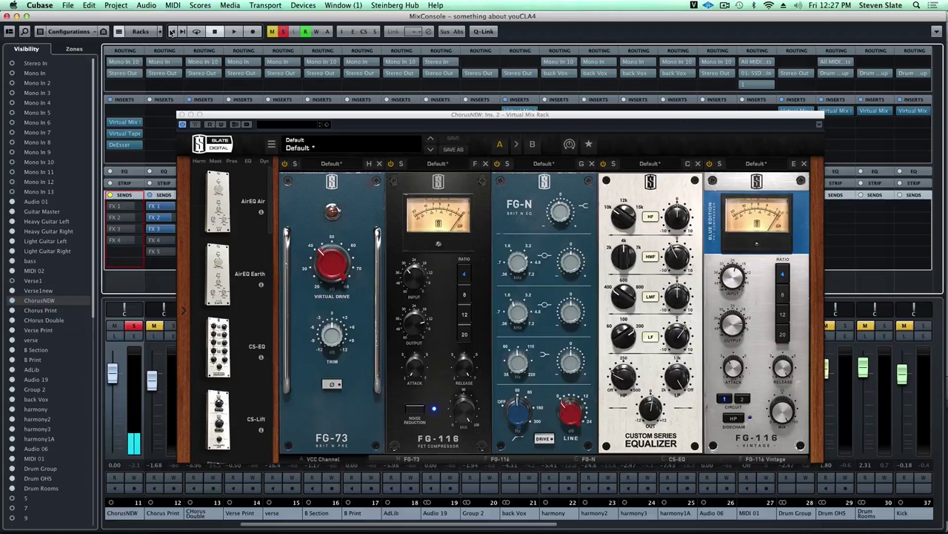
Reactivate the ChorusNEW sends, unsolo the channel, and play the compressed vocal in the full mix.
{"action": "left_click", "coordinate": [110, 195]}
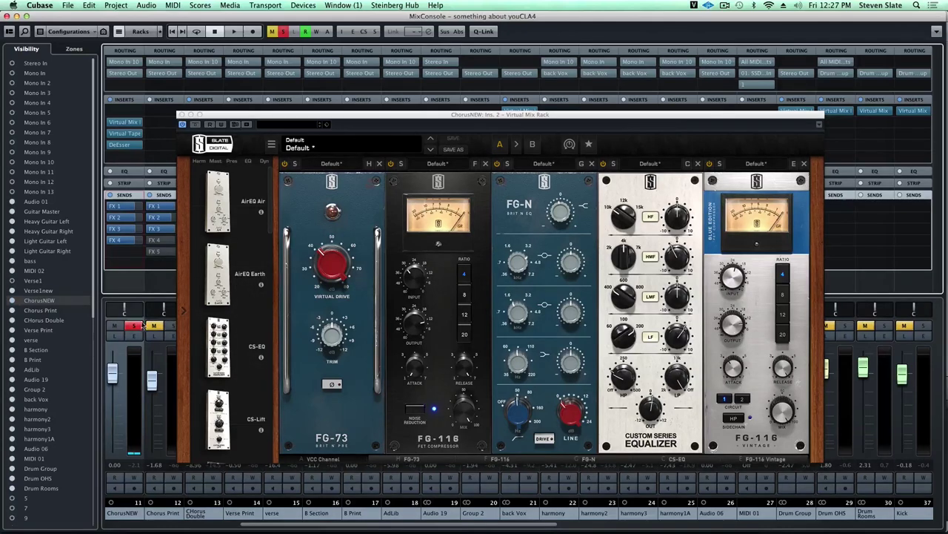
{"action": "left_click", "coordinate": [135, 325]}
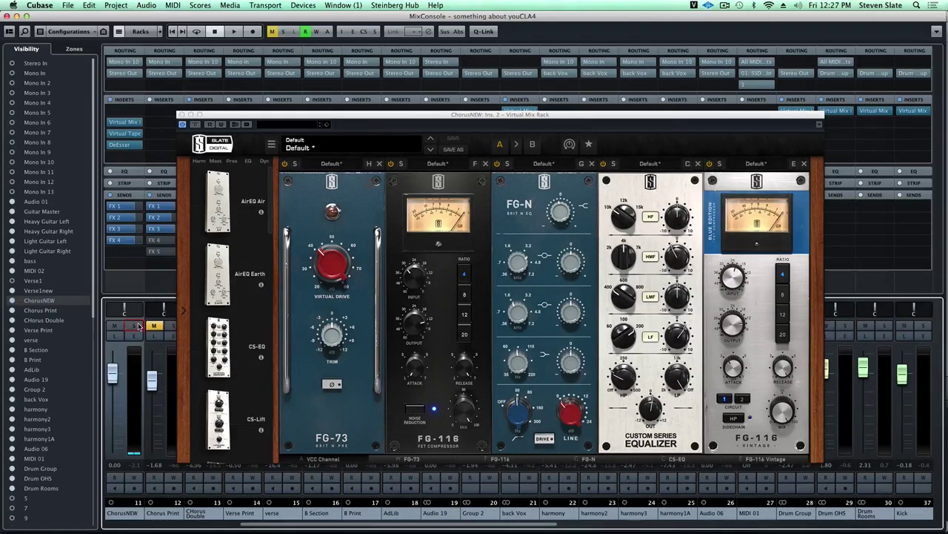
{"action": "key", "text": "space"}
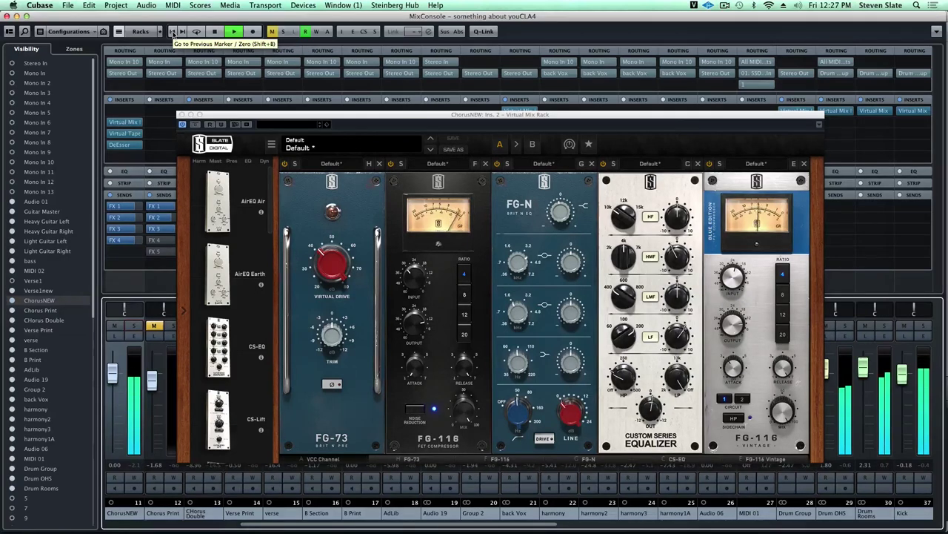
{"action": "left_click", "coordinate": [213, 32]}
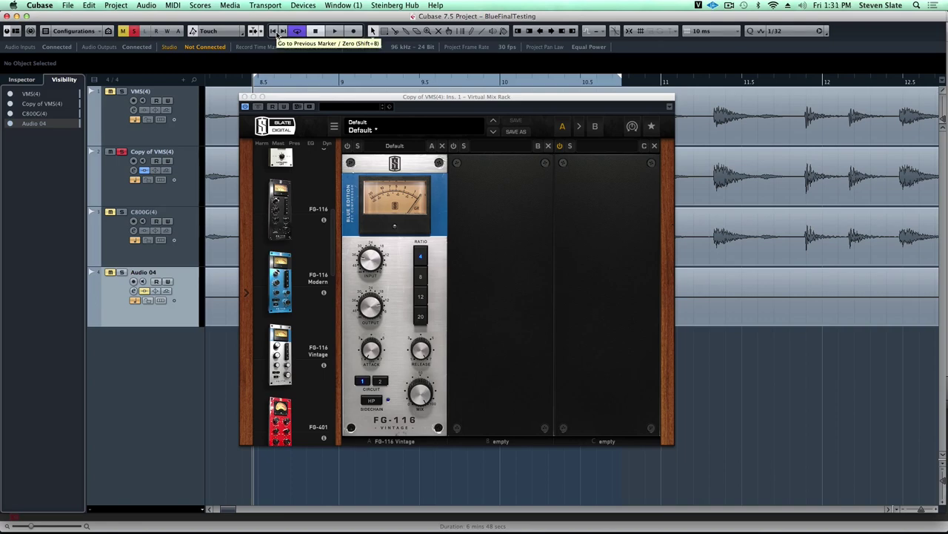
Play the soloed Copy of VMS(4) track in the BlueFinalTesting project with the FG-116 Vintage bypassed.
{"action": "key", "text": "space"}
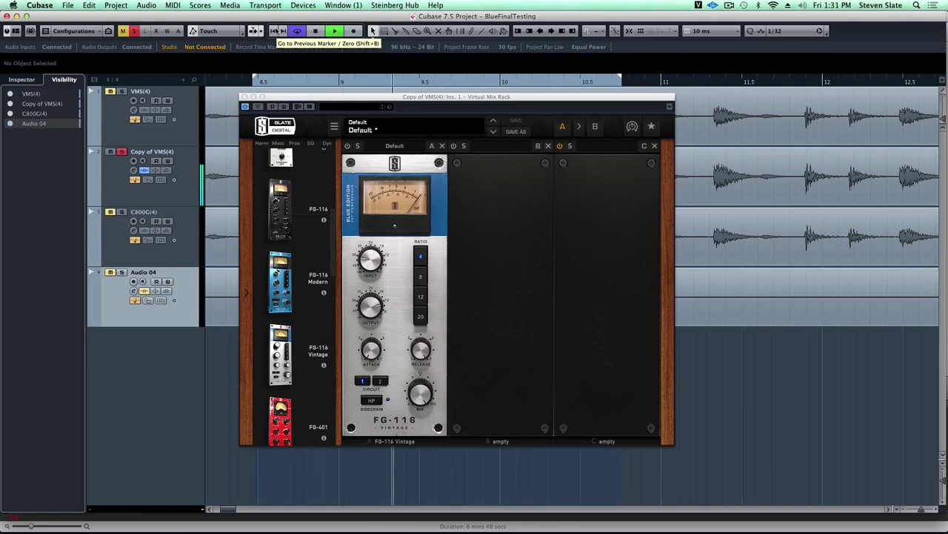
{"action": "key", "text": "space"}
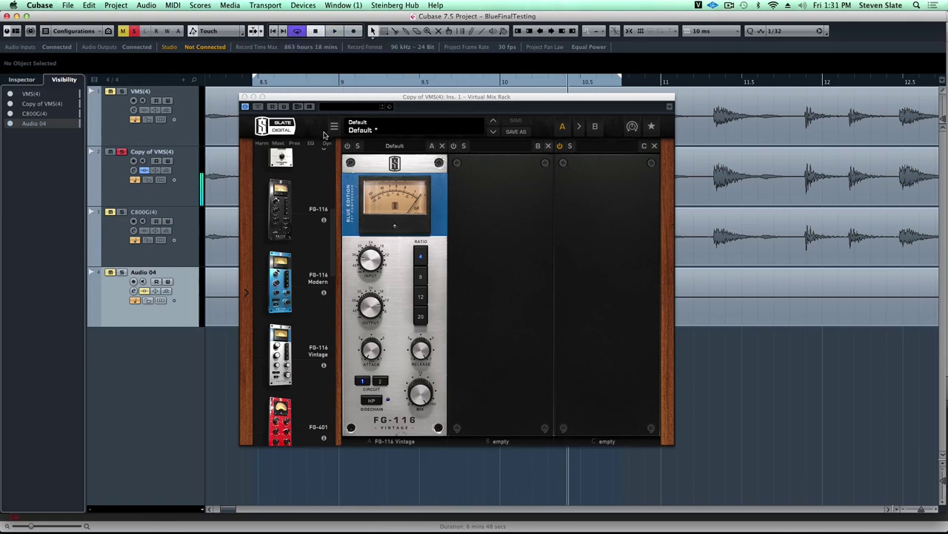
Turn on the FG-116 Vintage with circuit 1 and, during playback, set its input to -17.5 dB and adjust the output.
{"action": "left_click", "coordinate": [346, 146]}
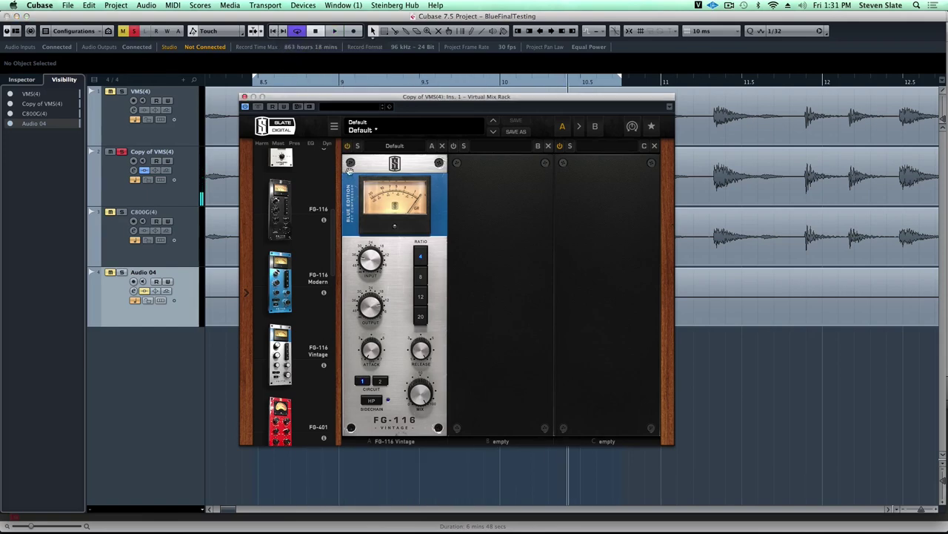
{"action": "left_click", "coordinate": [365, 381]}
{"action": "key", "text": "space"}
{"action": "mouse_move", "coordinate": [368, 261]}
{"action": "left_mouse_down"}
{"action": "mouse_move", "coordinate": [373, 239]}
{"action": "mouse_move", "coordinate": [370, 256]}
{"action": "mouse_move", "coordinate": [371, 246]}
{"action": "left_mouse_up"}
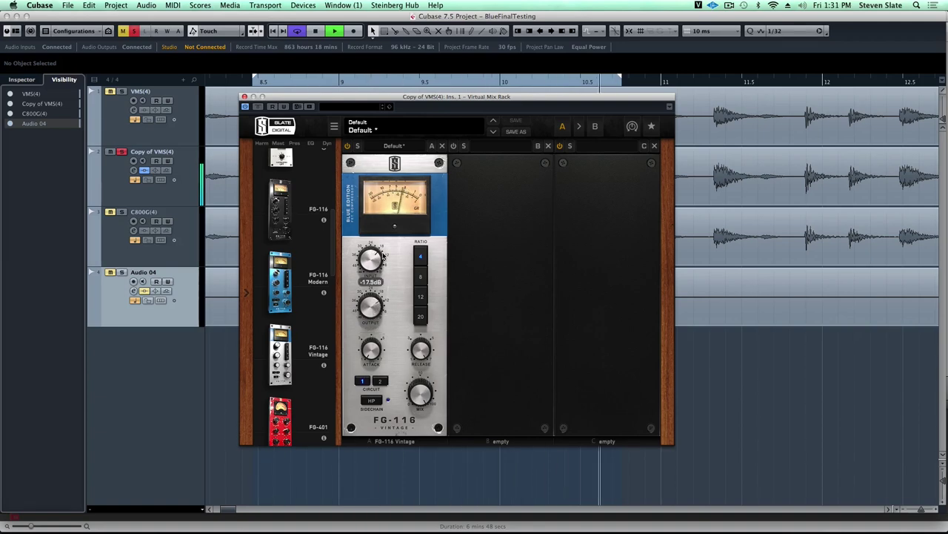
{"action": "left_click_drag", "start_coordinate": [376, 304], "coordinate": [377, 306]}
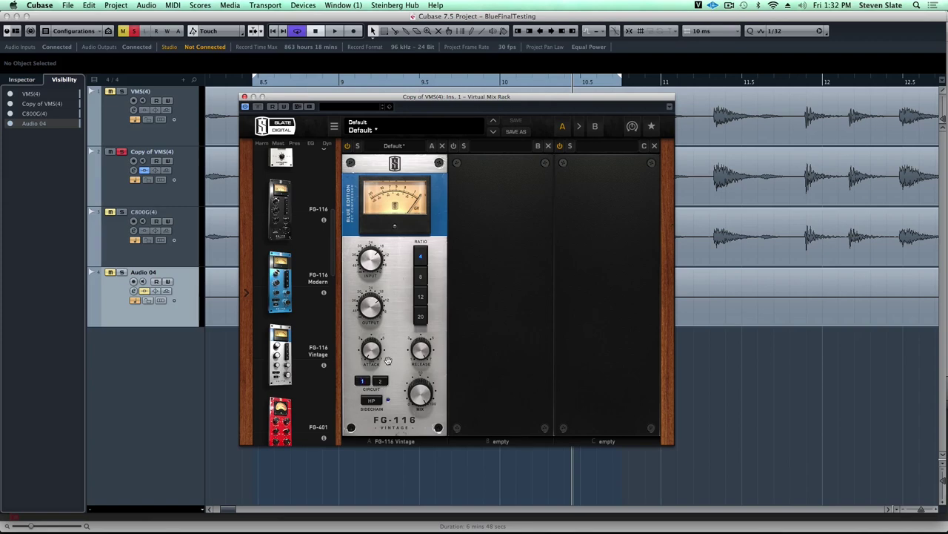
Switch the FG-116 Vintage to circuit 2 while the Copy of VMS(4) track plays.
{"action": "key", "text": "space"}
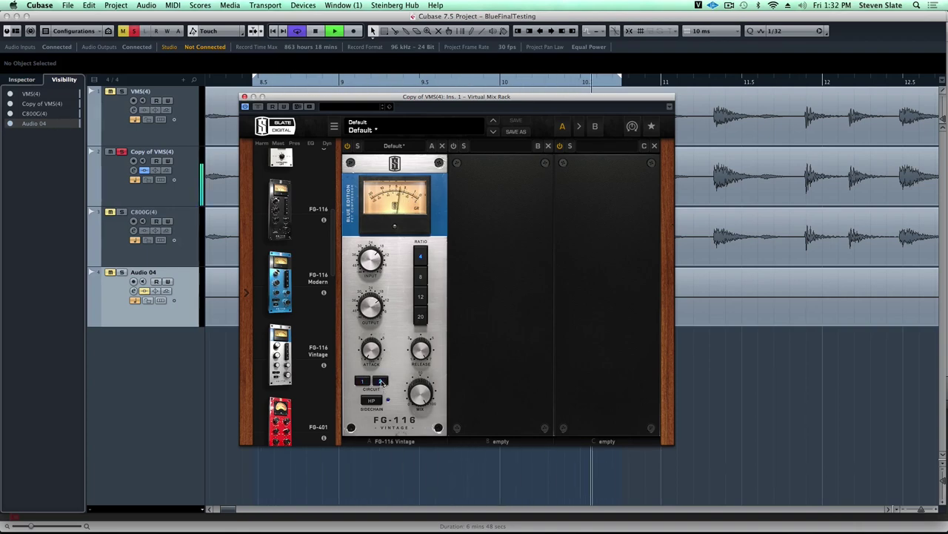
{"action": "left_click", "coordinate": [380, 381]}
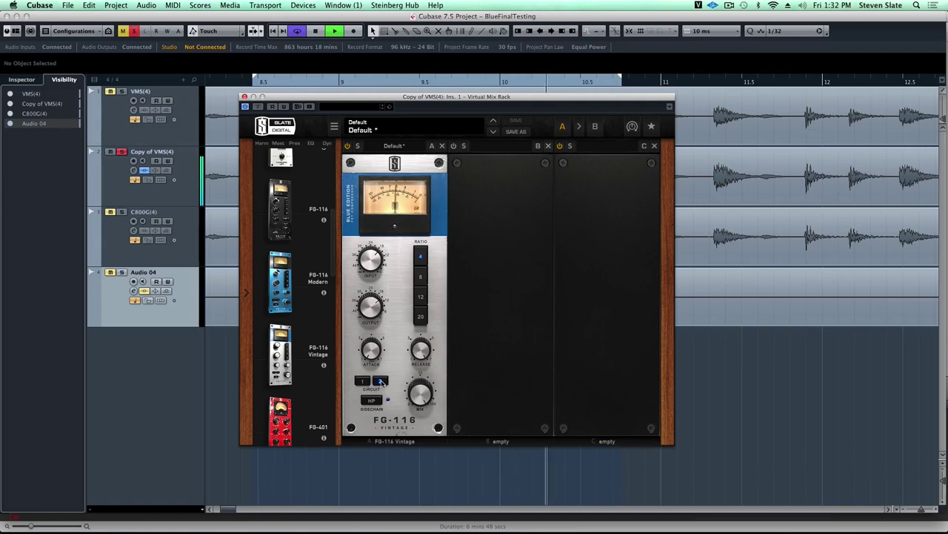
{"action": "key", "text": "space"}
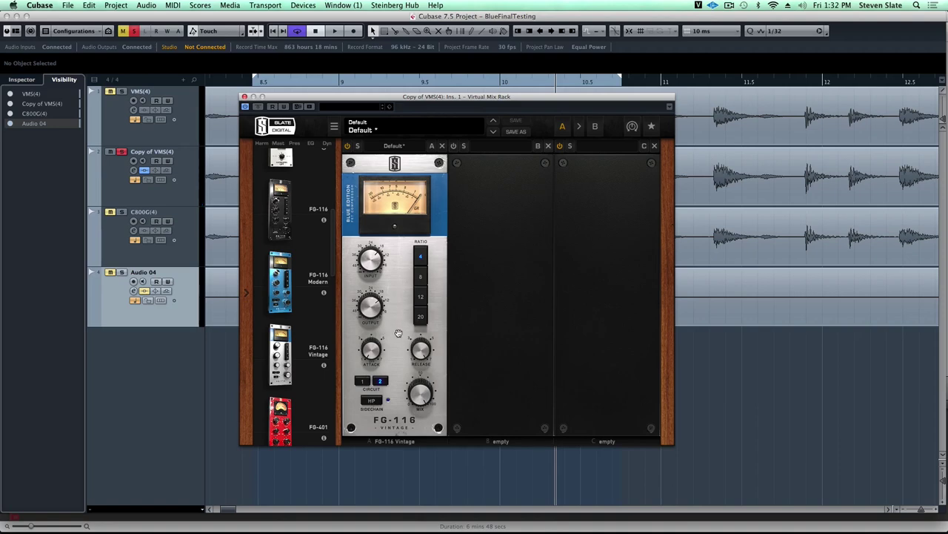
Sweep the release of the FG-116 Vintage through low and high settings while auditioning the track.
{"action": "mouse_move", "coordinate": [426, 352]}
{"action": "key", "text": "space"}
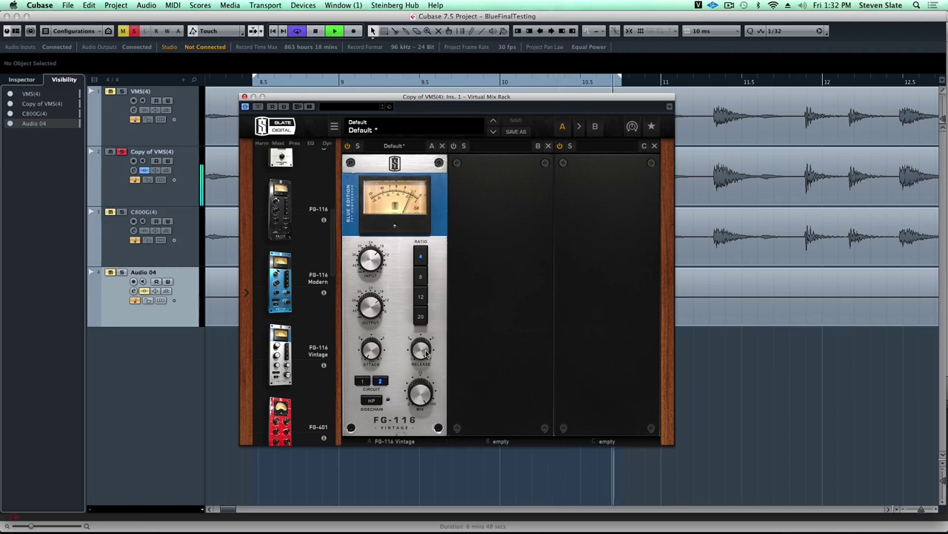
{"action": "left_click_drag", "start_coordinate": [427, 353], "coordinate": [424, 409]}
{"action": "key", "text": "space"}
{"action": "mouse_move", "coordinate": [428, 355]}
{"action": "left_mouse_down"}
{"action": "mouse_move", "coordinate": [432, 289]}
{"action": "mouse_move", "coordinate": [434, 349]}
{"action": "left_mouse_up"}
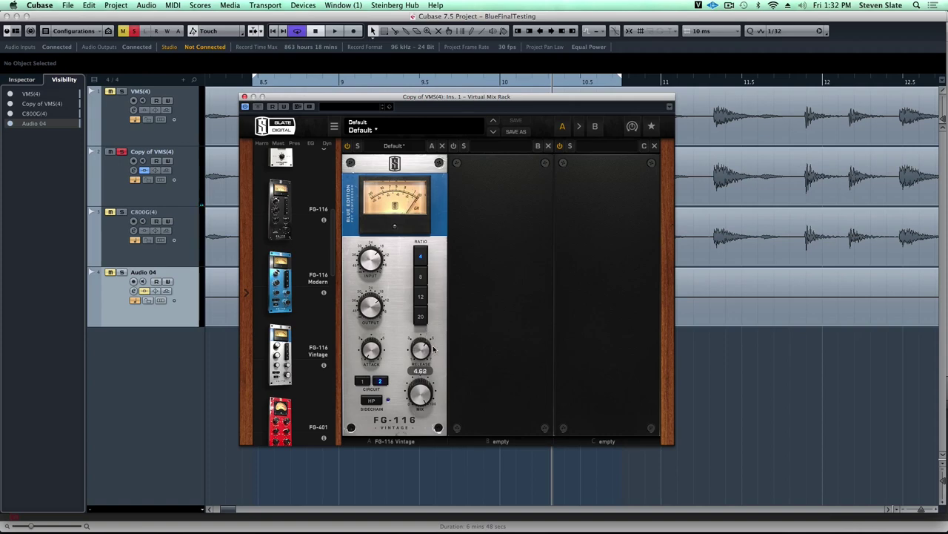
{"action": "left_click_drag", "start_coordinate": [434, 348], "coordinate": [431, 341]}
{"action": "key", "text": "space"}
{"action": "left_click_drag", "start_coordinate": [428, 349], "coordinate": [434, 296]}
{"action": "key", "text": "space"}
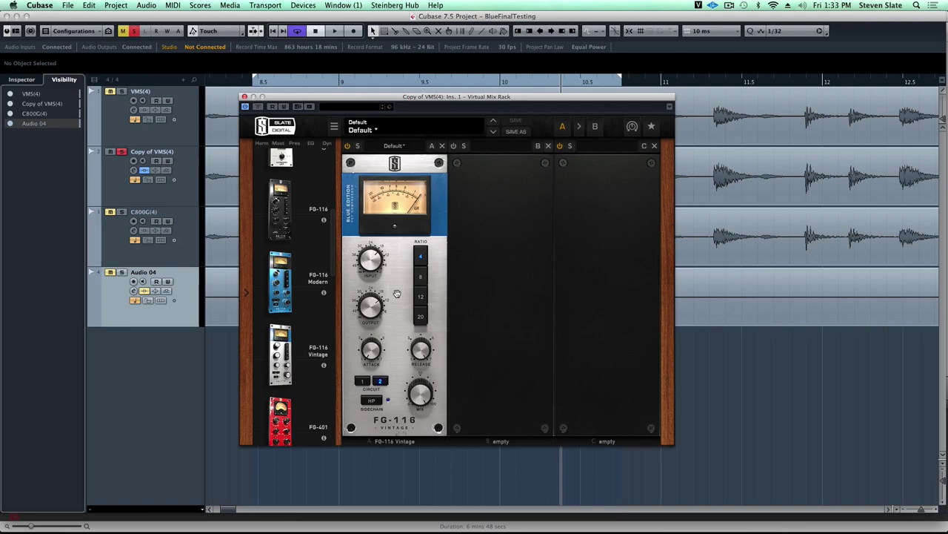
Enable the sidechain HP filter on the FG-116 Vintage and compare the compressor on and bypassed during playback.
{"action": "left_click", "coordinate": [370, 400]}
{"action": "key", "text": "space"}
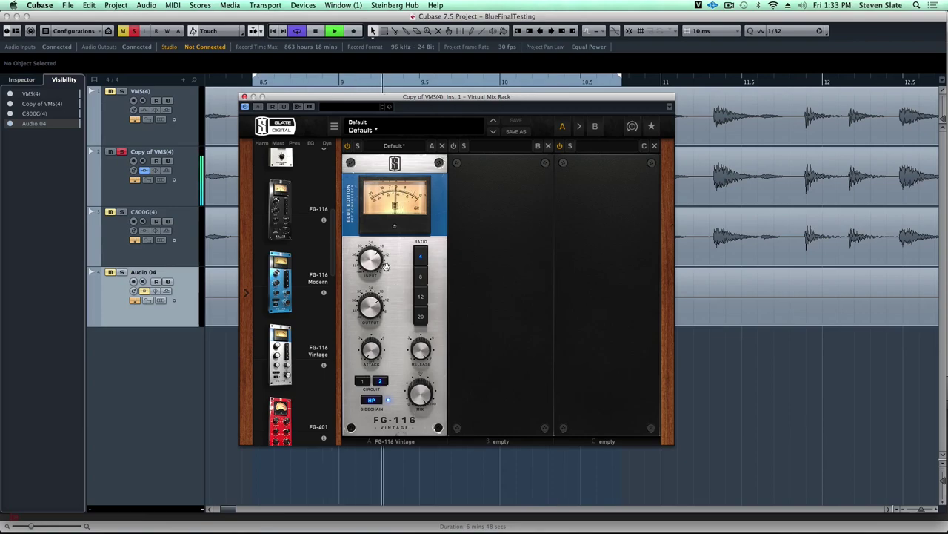
{"action": "left_click", "coordinate": [347, 147]}
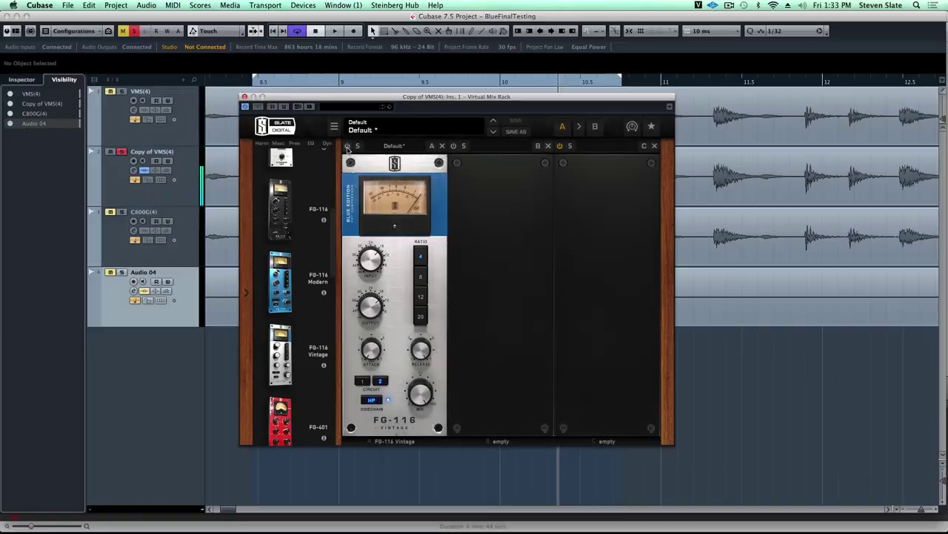
{"action": "left_click", "coordinate": [347, 147]}
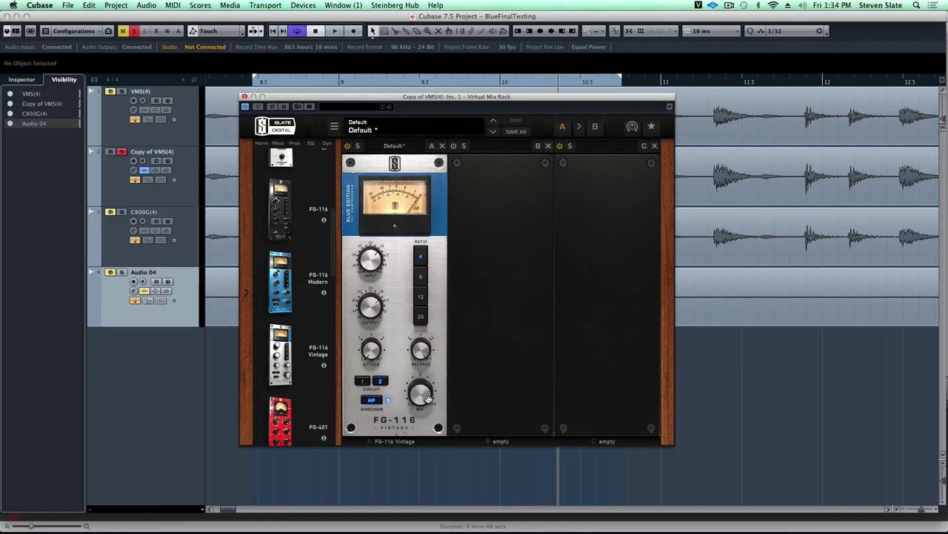
Adjust the mix control of the FG-116 Vintage to blend dry and compressed signal while auditioning the track.
{"action": "key", "text": "space"}
{"action": "mouse_move", "coordinate": [427, 403]}
{"action": "left_click_drag", "start_coordinate": [427, 404], "coordinate": [427, 441]}
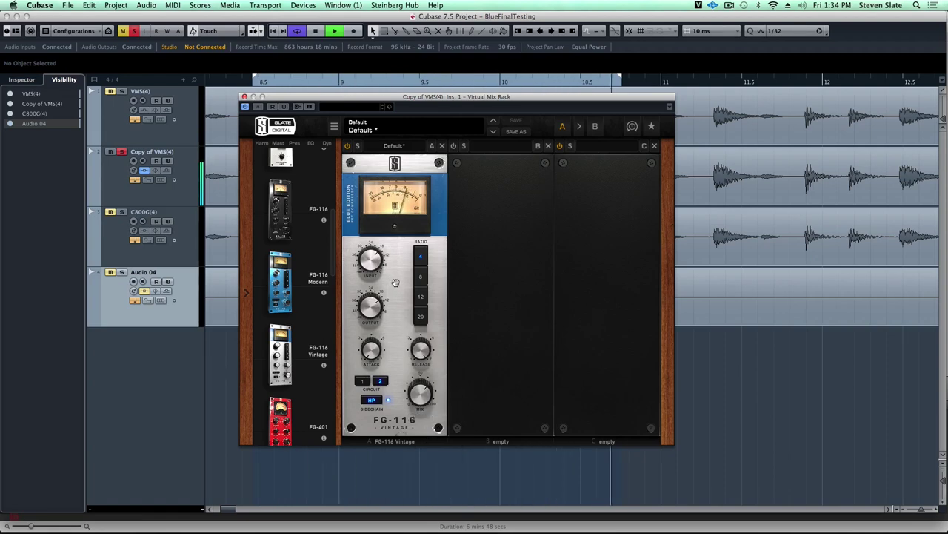
{"action": "key", "text": "space"}
{"action": "left_click_drag", "start_coordinate": [422, 392], "coordinate": [423, 395]}
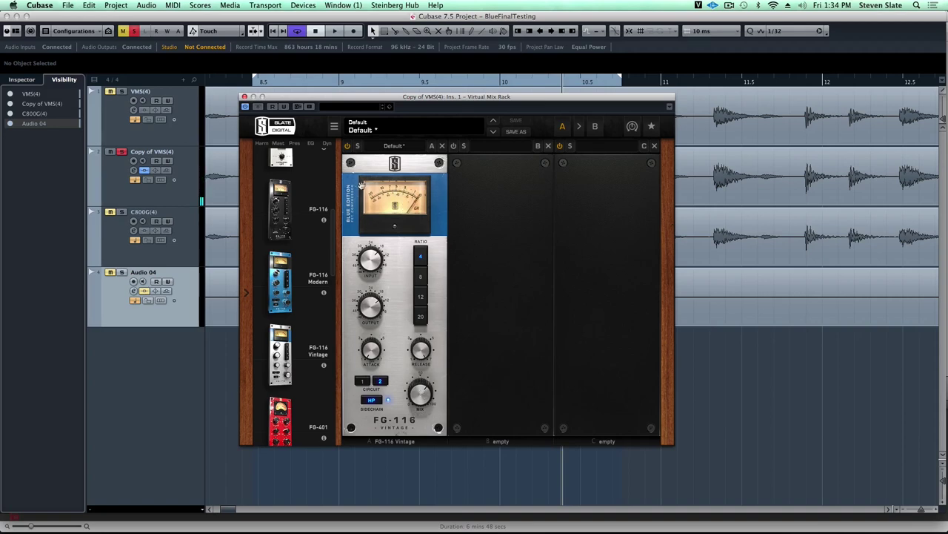
Play the track with the blended compression and bypass the FG-116 Vintage to compare.
{"action": "key", "text": "space"}
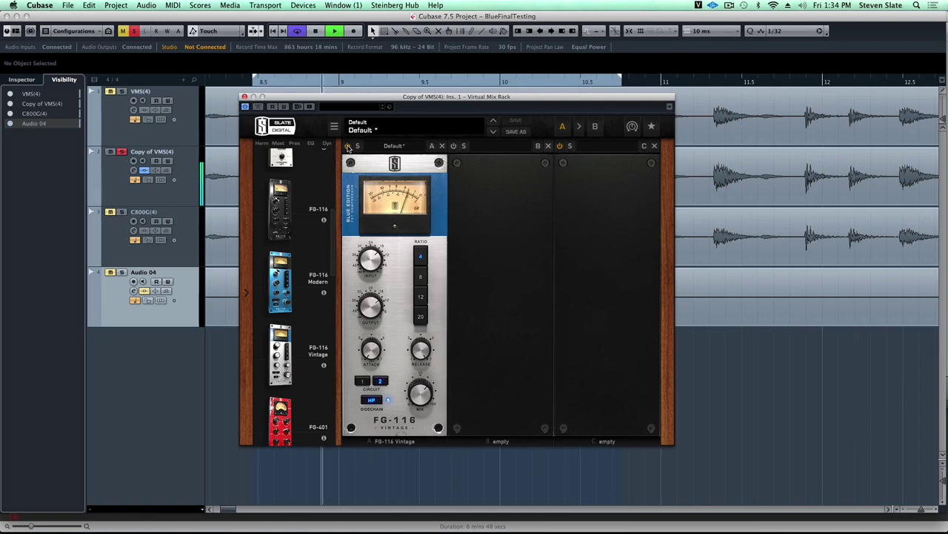
{"action": "left_click", "coordinate": [348, 146]}
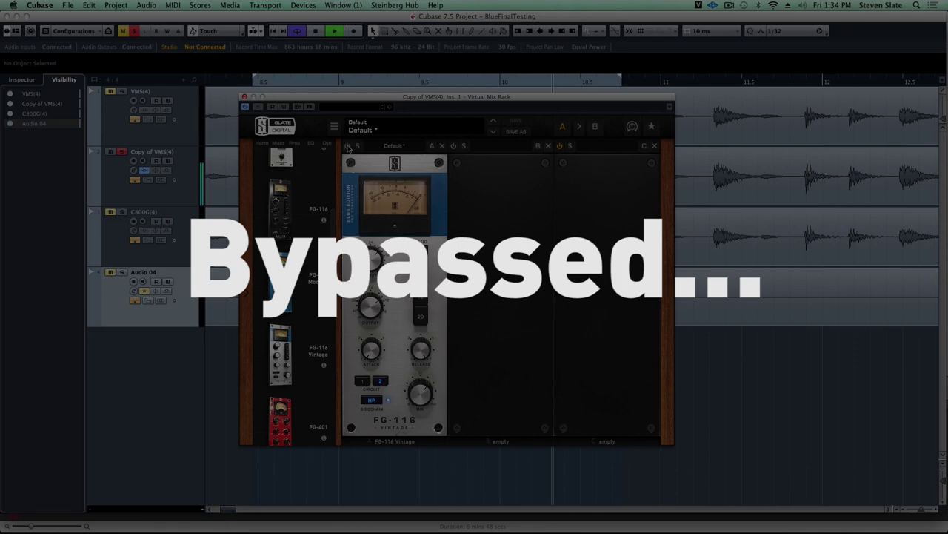
Turn the FG-116 Vintage back on and load the FG-116 Modern into the empty rack slot beside it.
{"action": "left_click", "coordinate": [349, 146]}
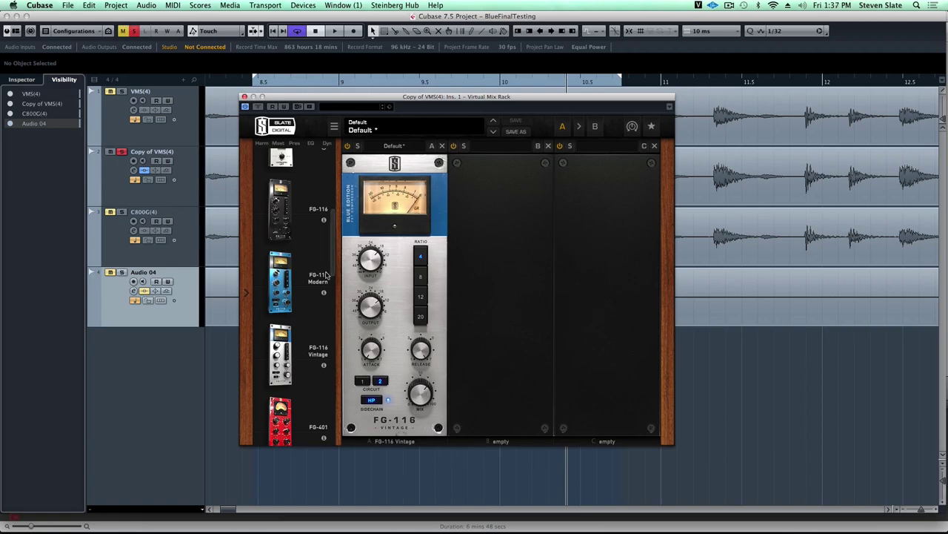
{"action": "left_click_drag", "start_coordinate": [281, 285], "coordinate": [511, 237]}
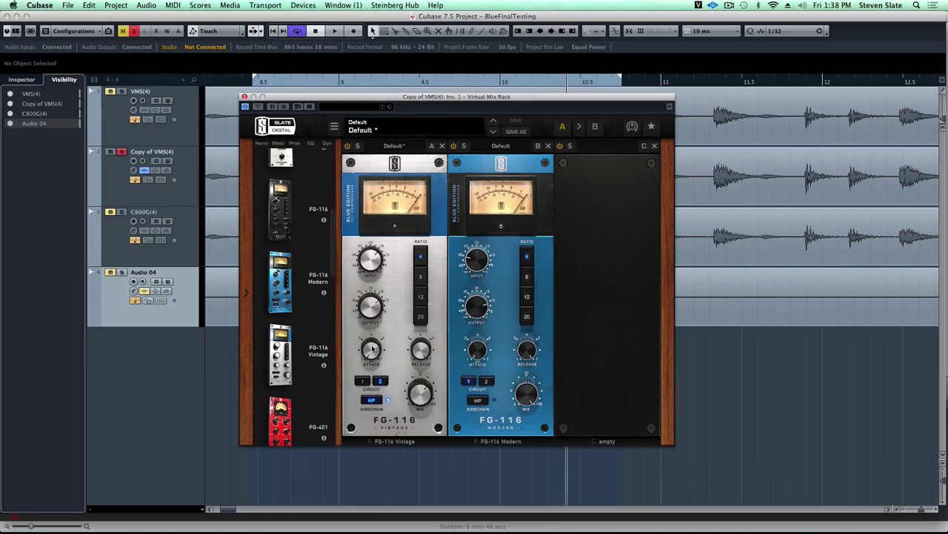
Set the FG-116 Modern to circuit 2 with HP sidechain, raised input and -17.3 dB output, with both compressors' mix at 100%.
{"action": "left_click", "coordinate": [467, 382]}
{"action": "left_click", "coordinate": [487, 382]}
{"action": "left_click", "coordinate": [478, 401]}
{"action": "left_click_drag", "start_coordinate": [476, 269], "coordinate": [489, 228]}
{"action": "left_click_drag", "start_coordinate": [486, 308], "coordinate": [485, 319]}
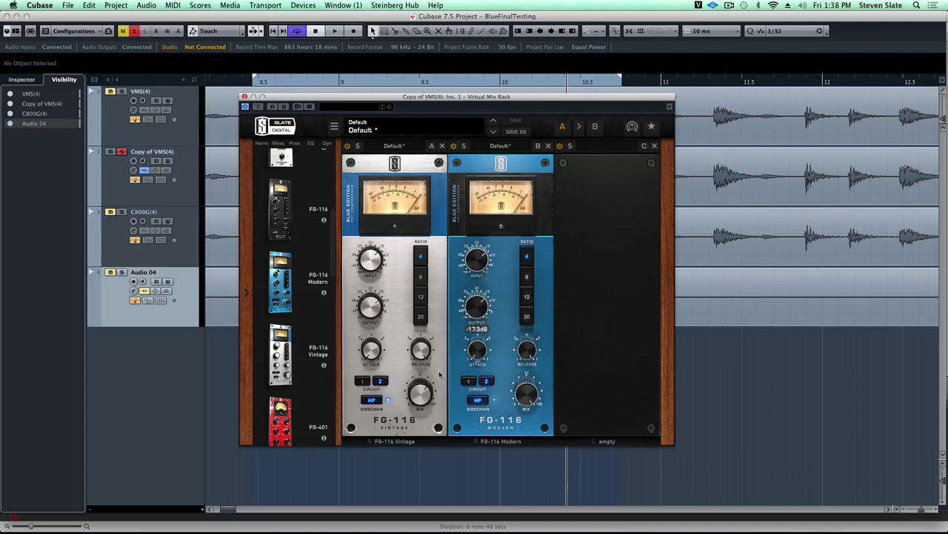
{"action": "left_click", "coordinate": [425, 395]}
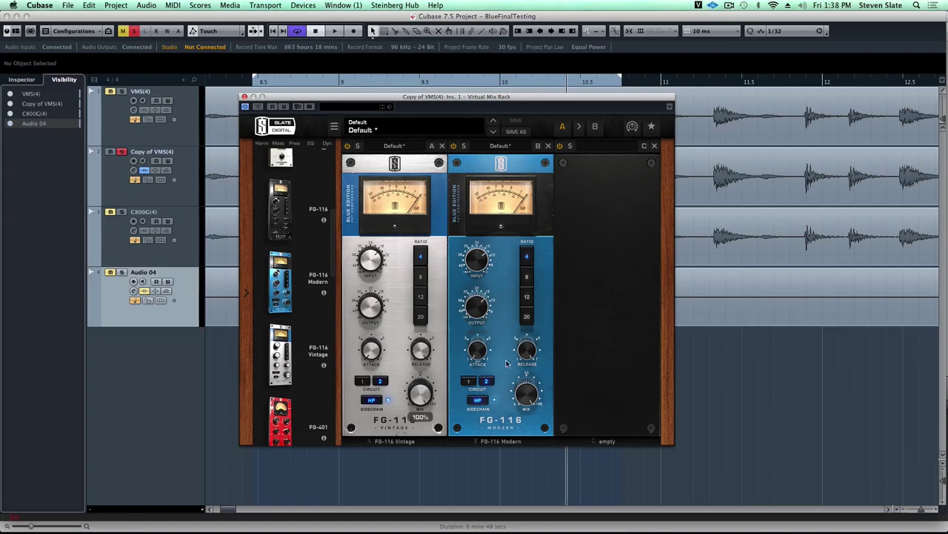
{"action": "left_click", "coordinate": [526, 395]}
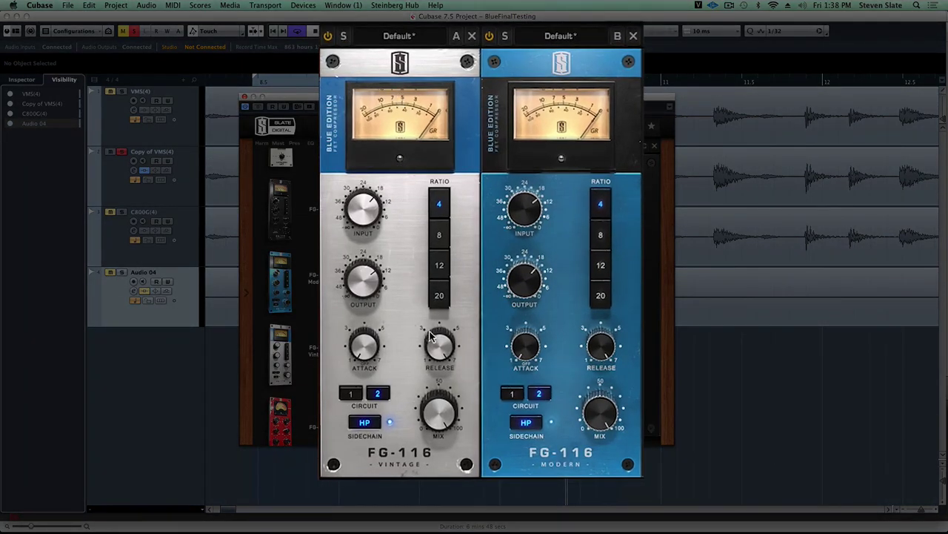
Solo the FG-116 Vintage and FG-116 Modern alternately during playback to compare their sound.
{"action": "left_click", "coordinate": [345, 36]}
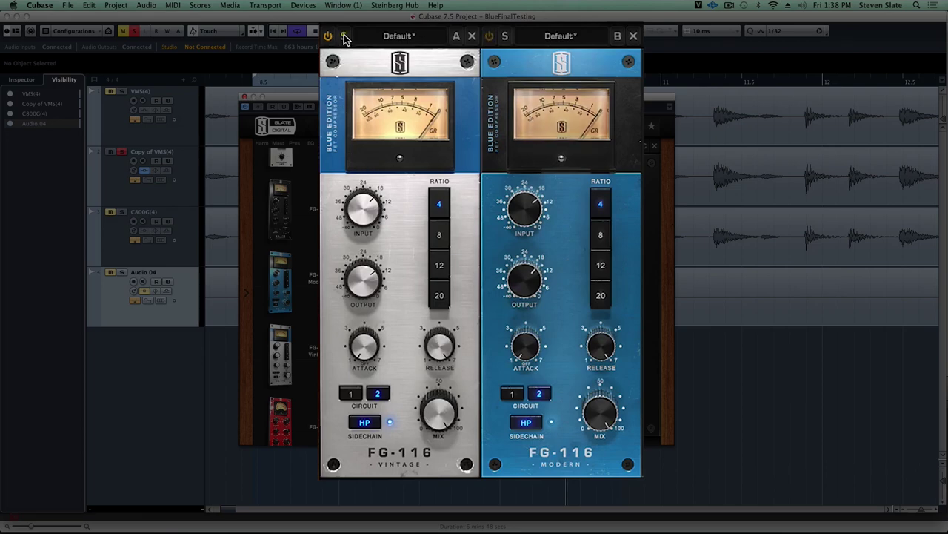
{"action": "left_click", "coordinate": [506, 36]}
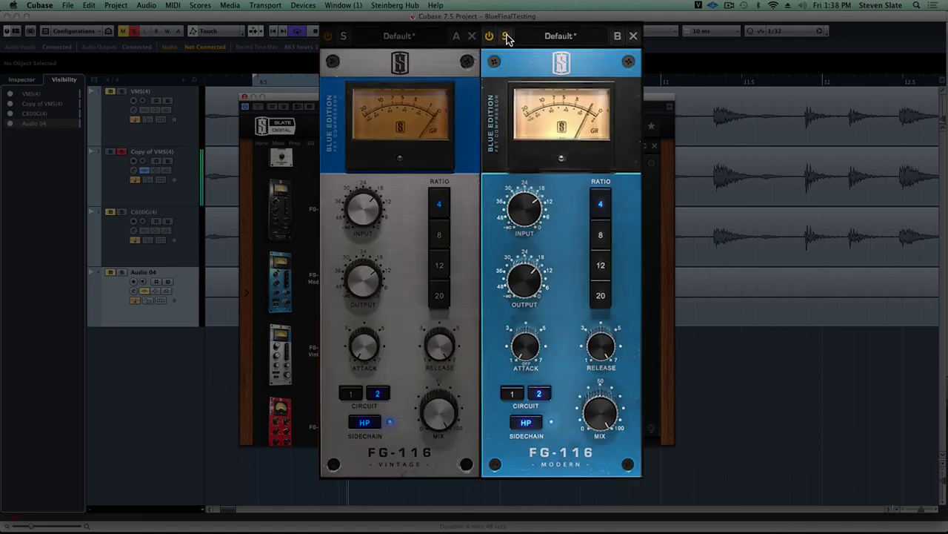
{"action": "left_click", "coordinate": [343, 36]}
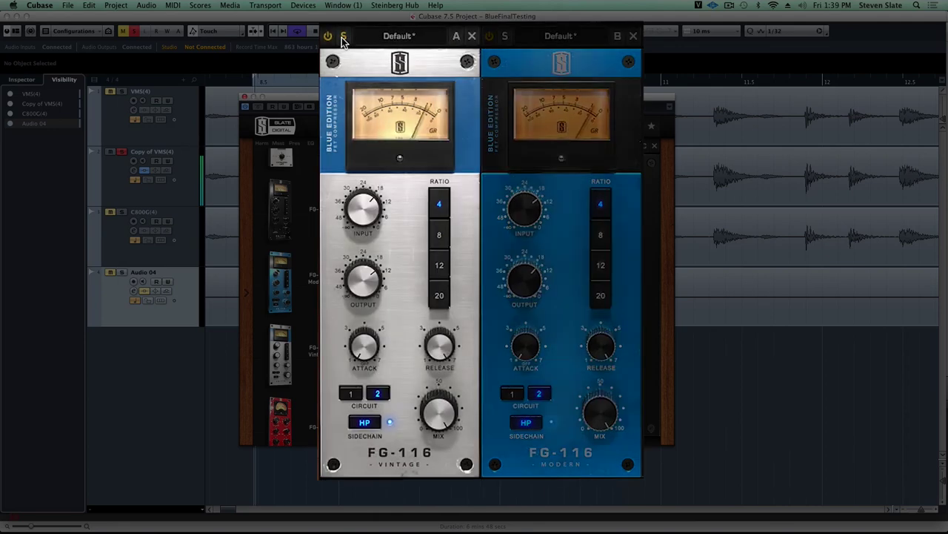
{"action": "left_click", "coordinate": [504, 36]}
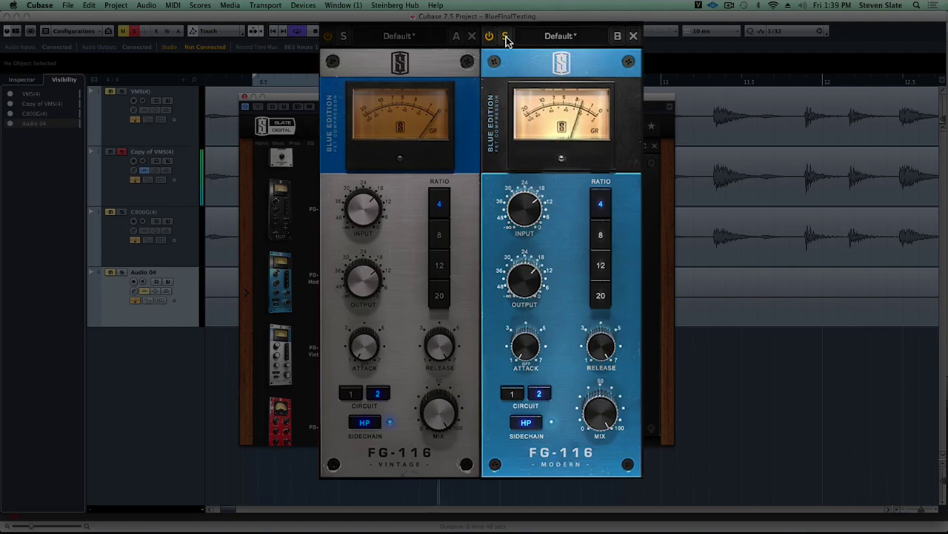
{"action": "left_click", "coordinate": [504, 36]}
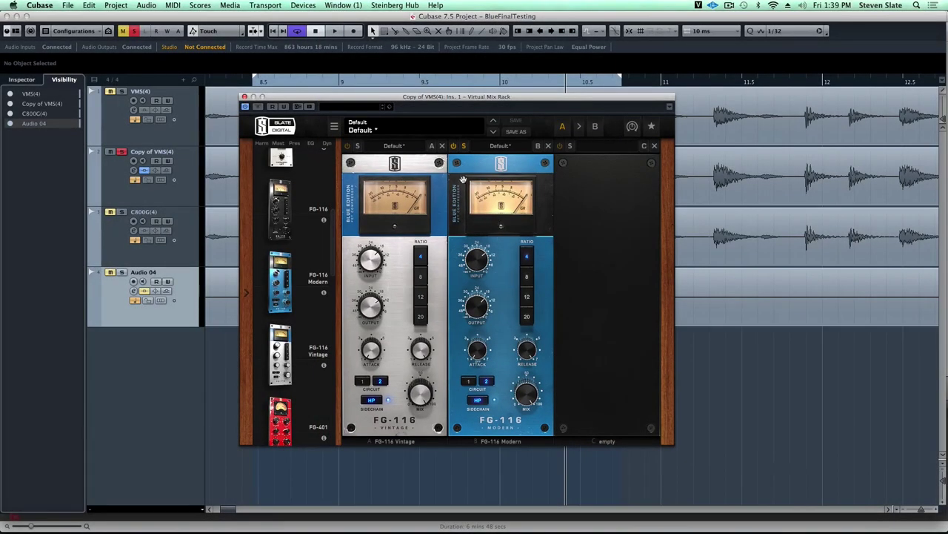
Play the track through the soloed FG-116 Modern and bypass it during playback to compare.
{"action": "key", "text": "space"}
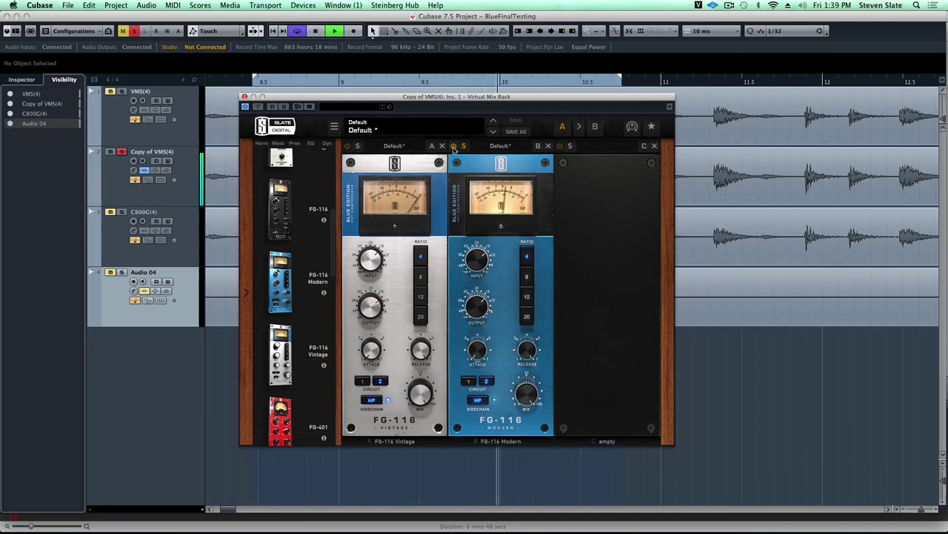
{"action": "left_click", "coordinate": [453, 147]}
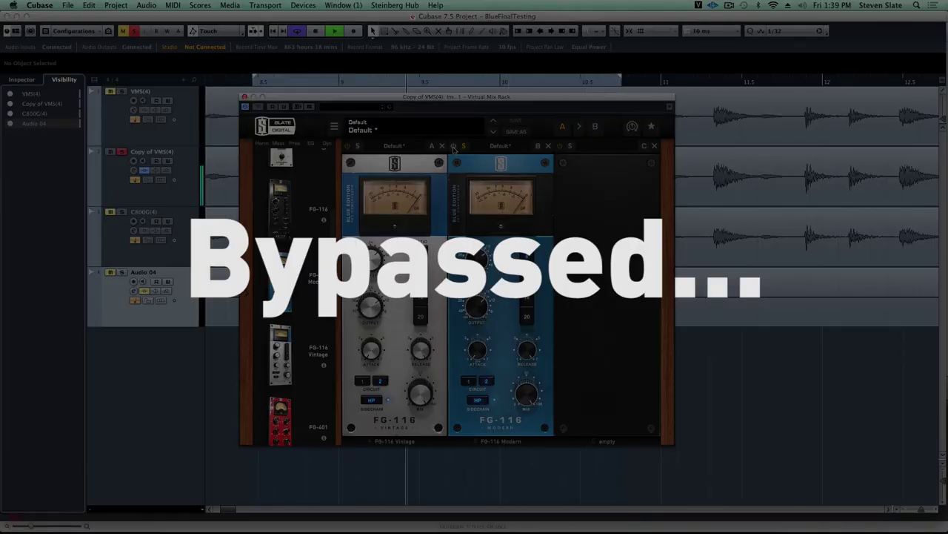
{"action": "key", "text": "space"}
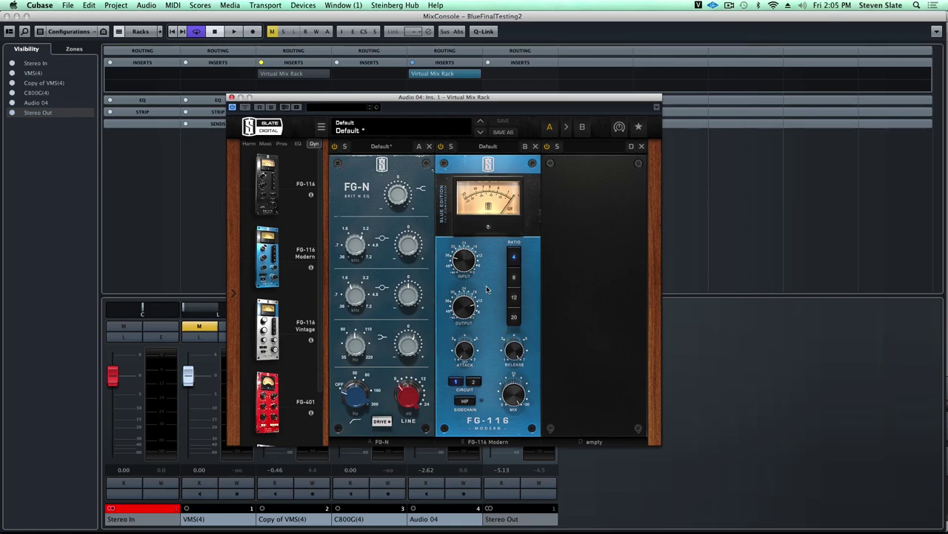
Bypass the FG-116 Modern on the Audio 04 track and play the uncompressed signal.
{"action": "left_click", "coordinate": [441, 147]}
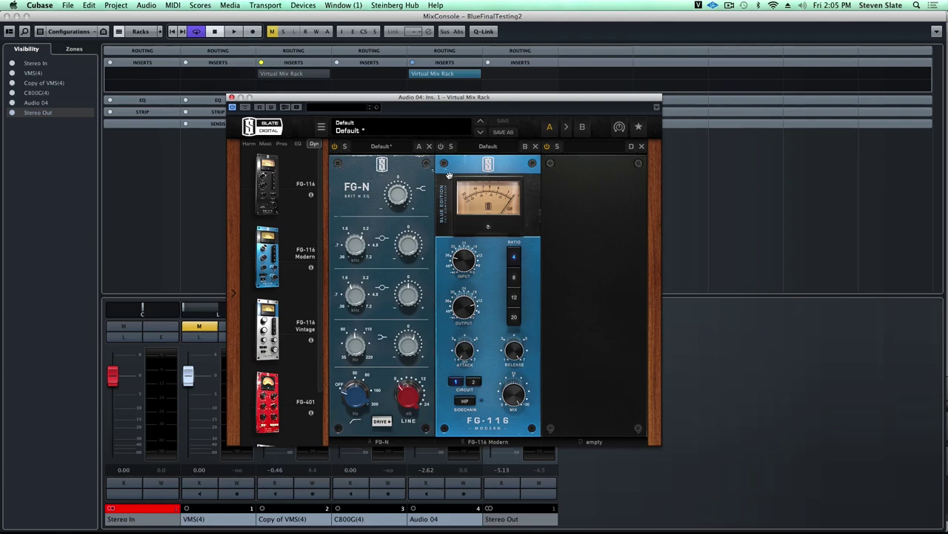
{"action": "key", "text": "space"}
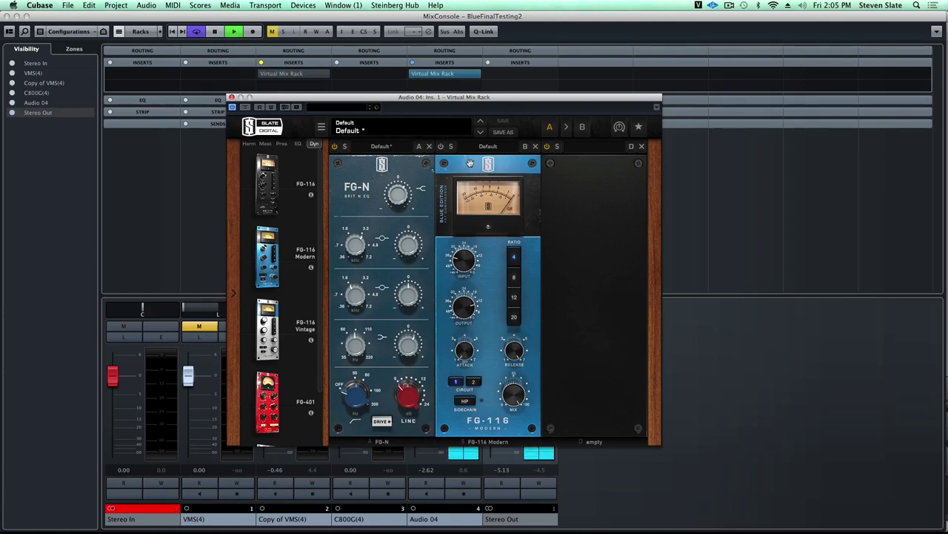
{"action": "key", "text": "space"}
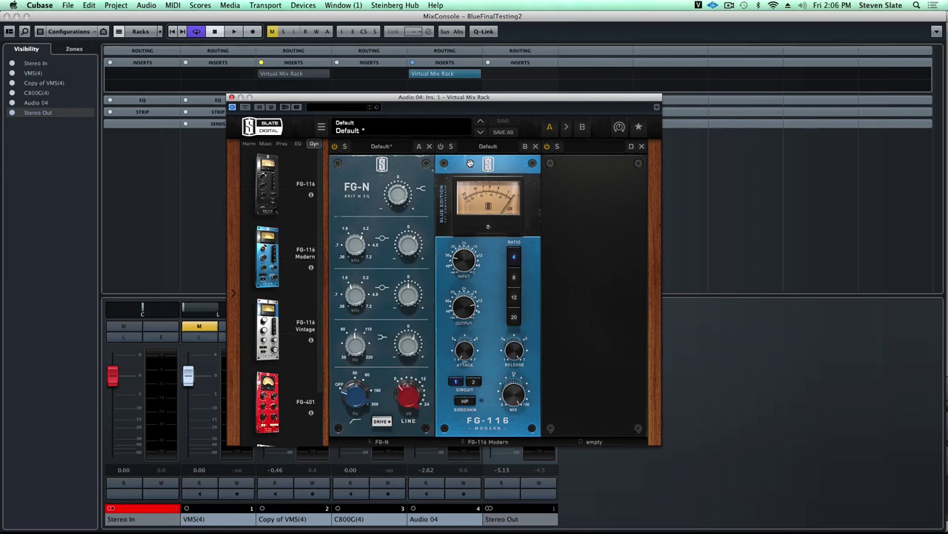
Use circuit 1 on Audio 04's FG-116 Modern and raise its input while balancing the output during playback.
{"action": "left_click", "coordinate": [458, 382]}
{"action": "key", "text": "space"}
{"action": "left_click_drag", "start_coordinate": [466, 261], "coordinate": [467, 252]}
{"action": "left_click_drag", "start_coordinate": [466, 308], "coordinate": [467, 304]}
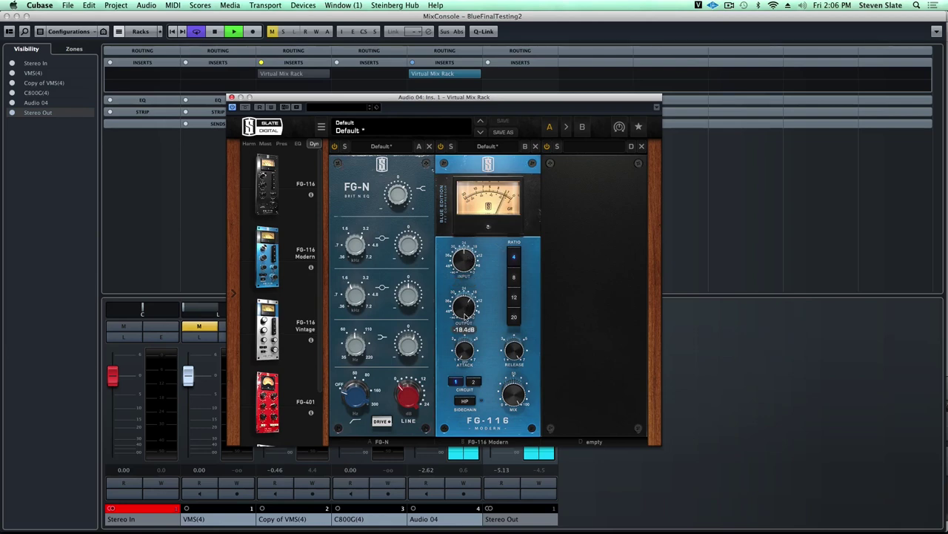
{"action": "left_click_drag", "start_coordinate": [463, 266], "coordinate": [464, 254]}
{"action": "left_click_drag", "start_coordinate": [466, 302], "coordinate": [467, 304]}
{"action": "key", "text": "space"}
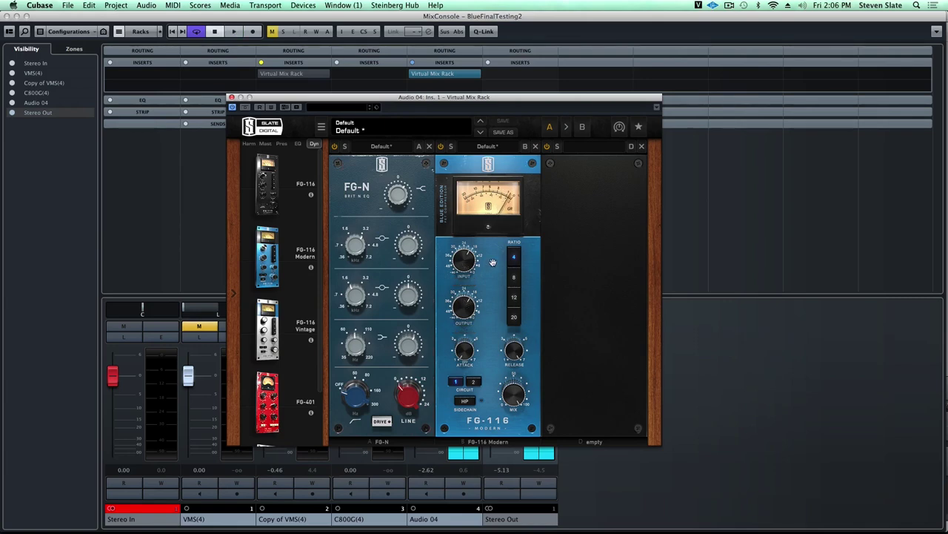
Play Audio 04 repeatedly with the FG-116 Modern engaged and bypassed to compare the compression.
{"action": "key", "text": "space"}
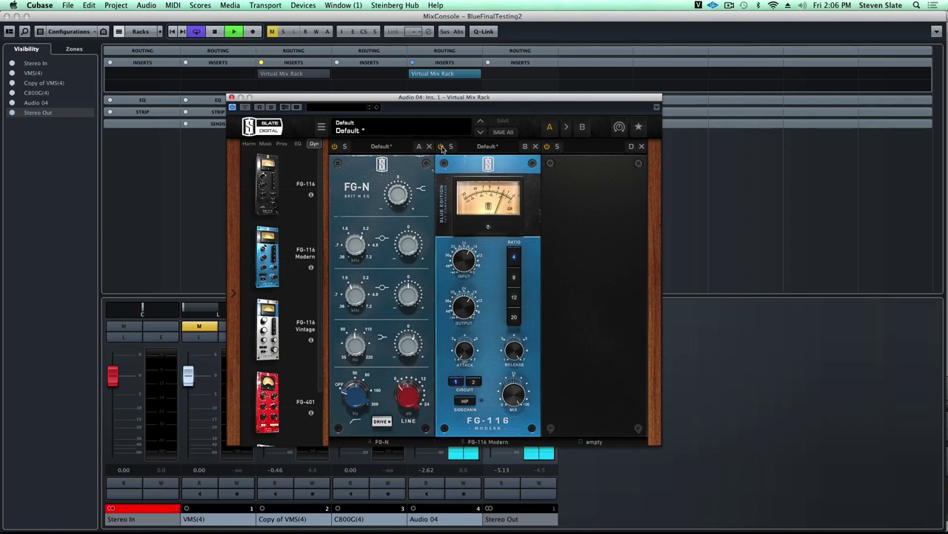
{"action": "left_click", "coordinate": [441, 147]}
{"action": "key", "text": "space"}
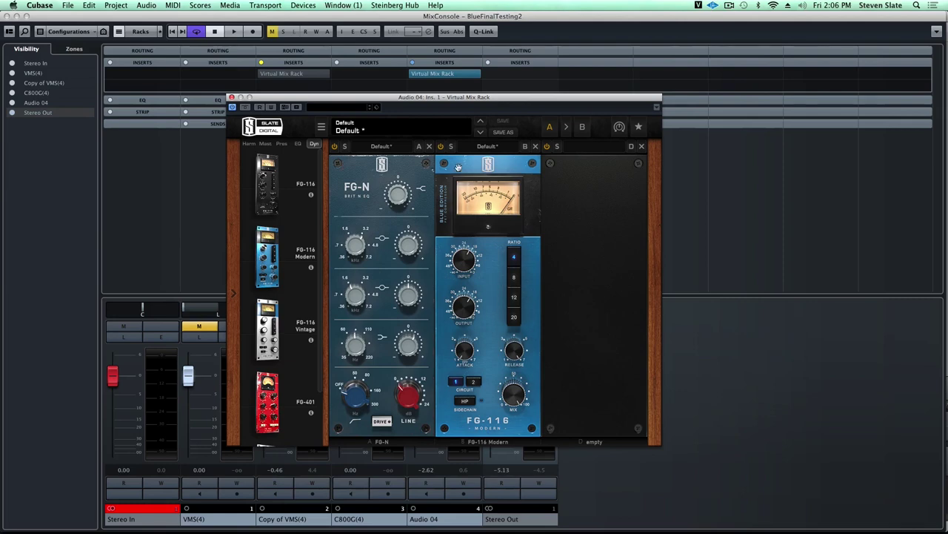
{"action": "key", "text": "space"}
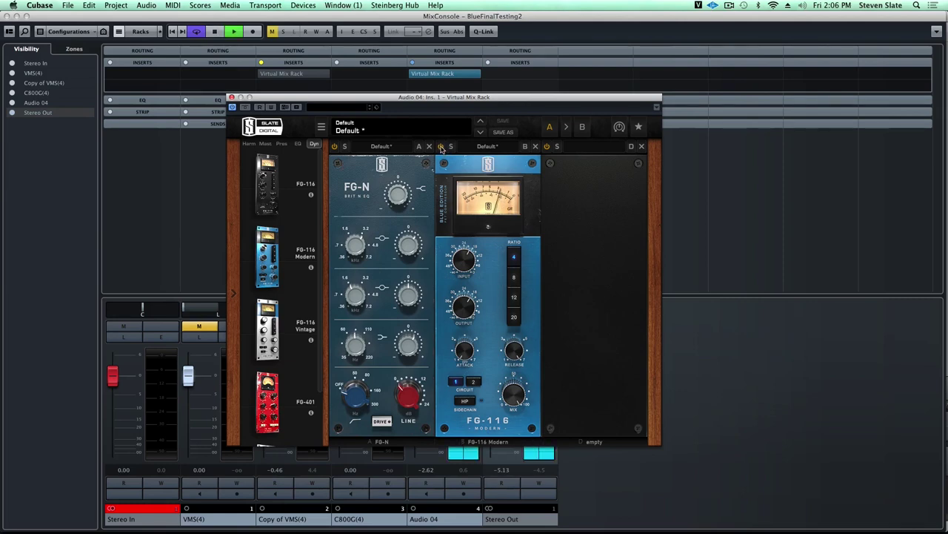
{"action": "left_click", "coordinate": [441, 146]}
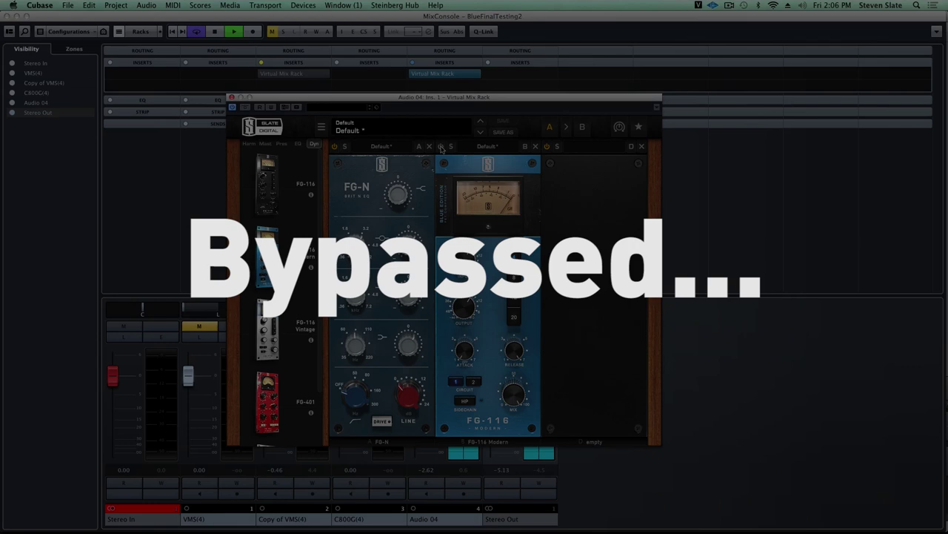
{"action": "key", "text": "space"}
Re-enable the FG-116 Modern on Audio 04, drive its input harder and lower the output to -23.4 dB.
{"action": "left_click", "coordinate": [443, 147]}
{"action": "mouse_move", "coordinate": [461, 261]}
{"action": "left_click_drag", "start_coordinate": [460, 261], "coordinate": [463, 250]}
{"action": "mouse_move", "coordinate": [468, 307]}
{"action": "left_click_drag", "start_coordinate": [468, 307], "coordinate": [483, 339]}
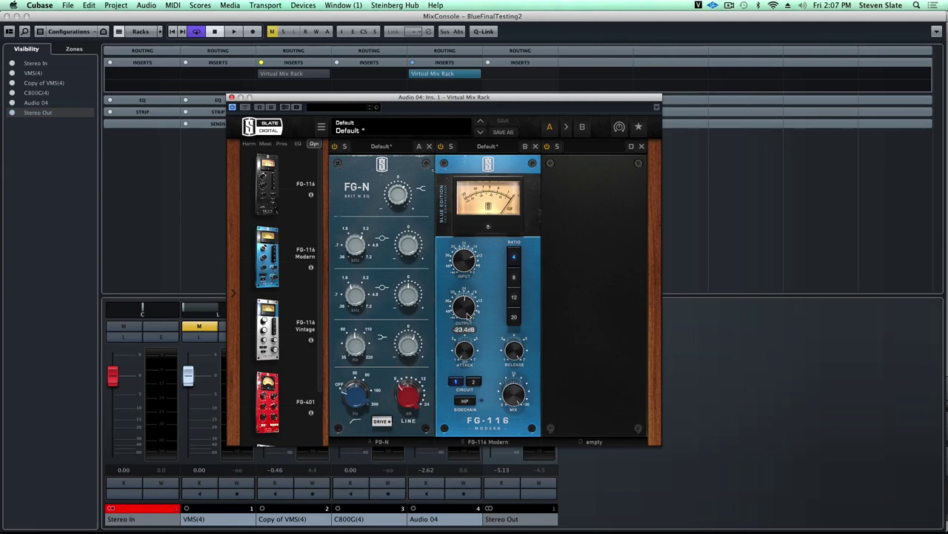
Set the FG-116 Modern's mix to 75% during playback and bypass the compressor to compare.
{"action": "key", "text": "space"}
{"action": "left_click_drag", "start_coordinate": [512, 395], "coordinate": [512, 418]}
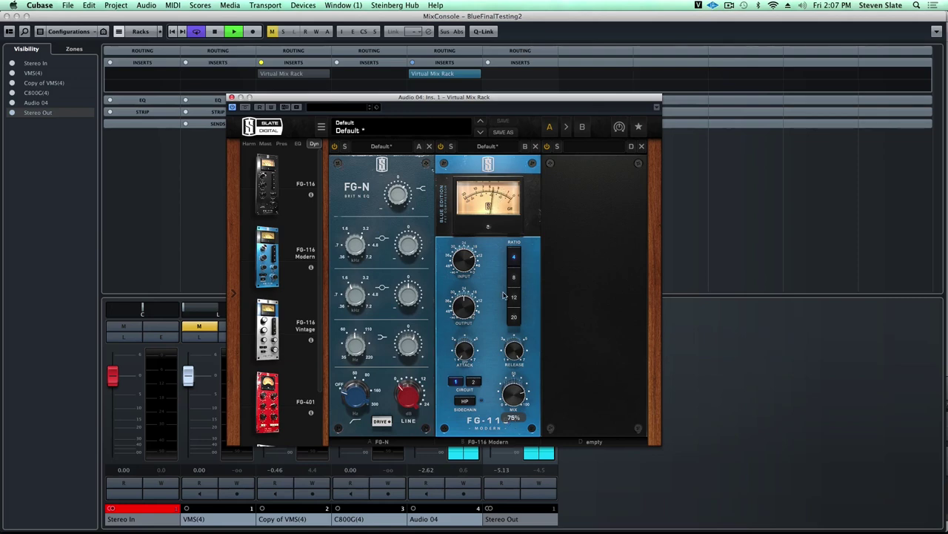
{"action": "left_click", "coordinate": [441, 148]}
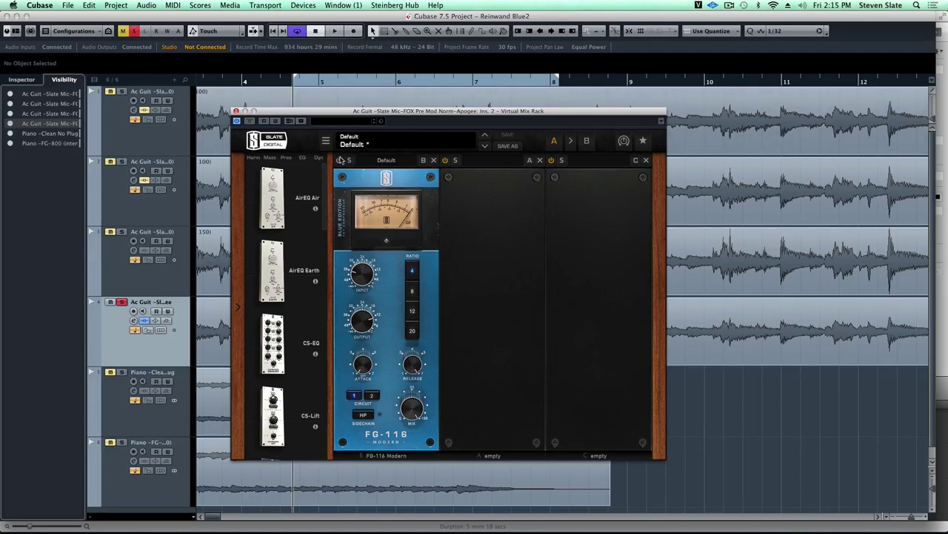
Play the acoustic guitar track with the FG-116 Modern bypassed, and turn the compressor on.
{"action": "key", "text": "space"}
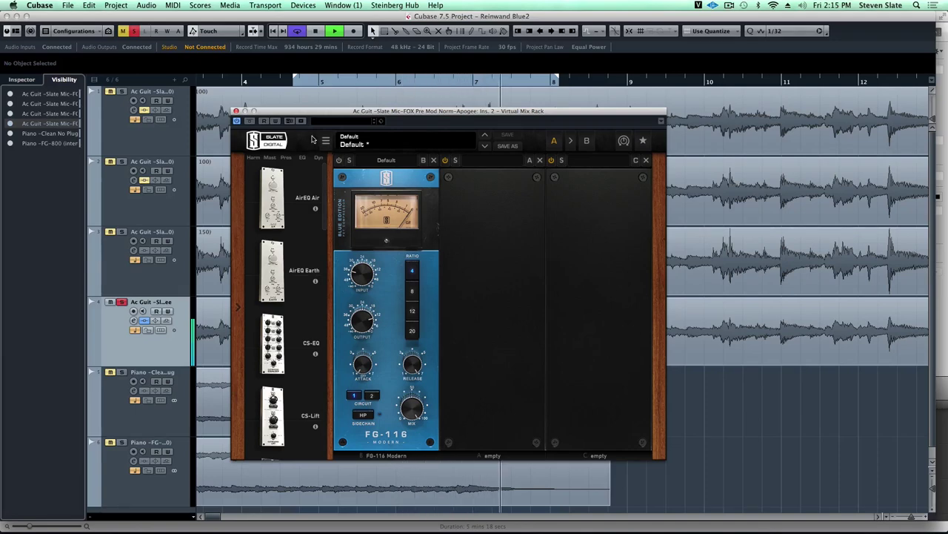
{"action": "key", "text": "space"}
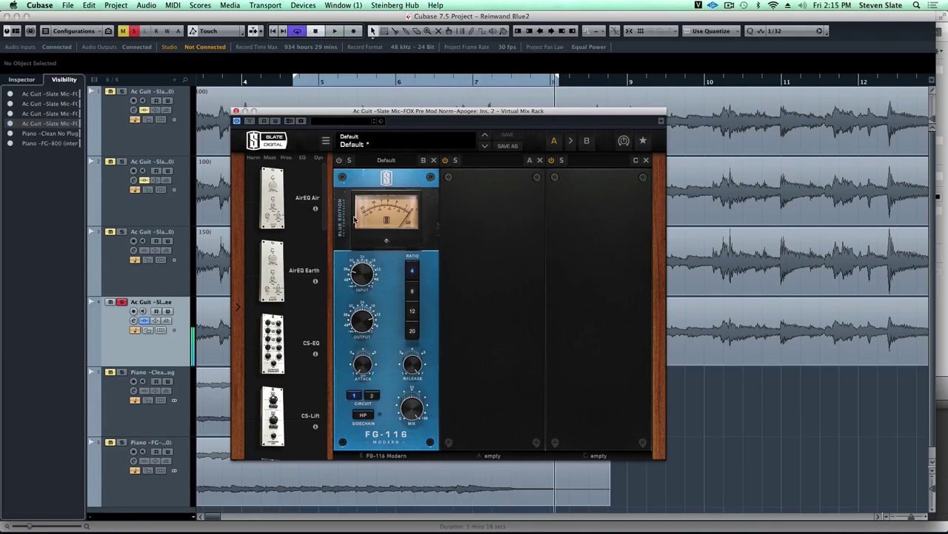
{"action": "left_click", "coordinate": [338, 160]}
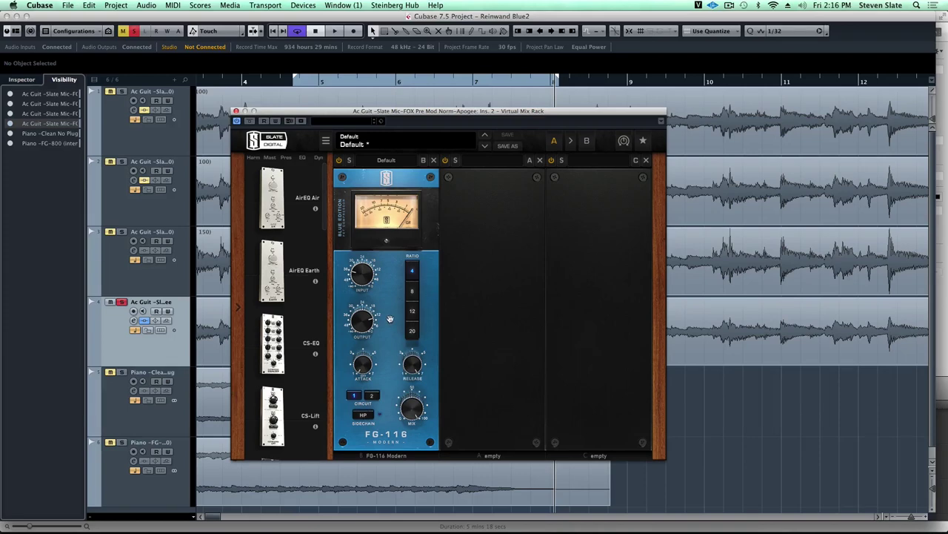
Set the FG-116 Modern's input to -26.2 dB and adjust its output while the acoustic guitar plays.
{"action": "key", "text": "space"}
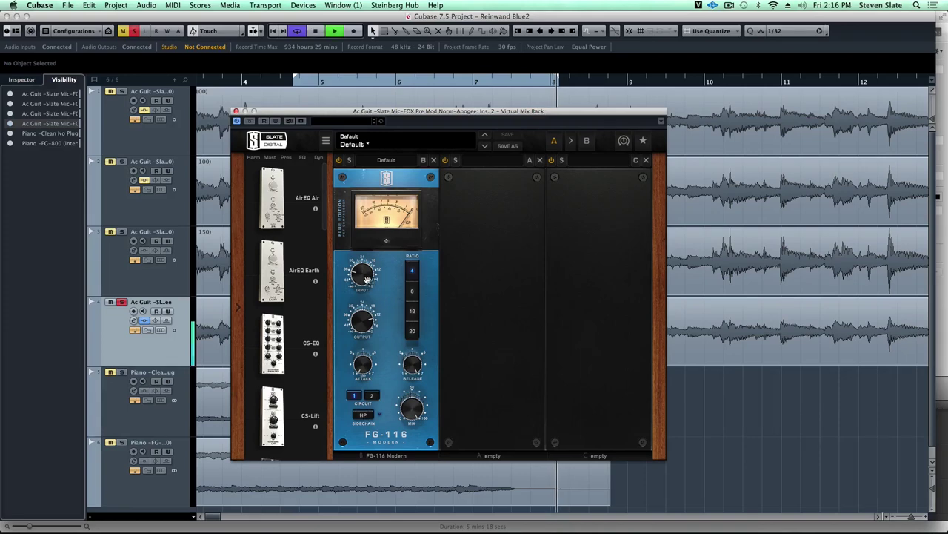
{"action": "mouse_move", "coordinate": [368, 278]}
{"action": "left_mouse_down"}
{"action": "mouse_move", "coordinate": [366, 299]}
{"action": "mouse_move", "coordinate": [364, 277]}
{"action": "left_mouse_up"}
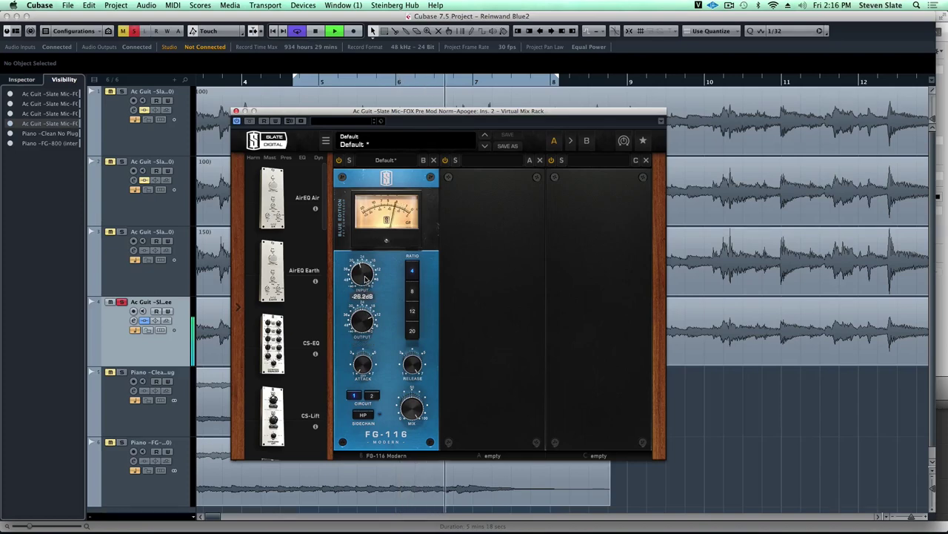
{"action": "left_click_drag", "start_coordinate": [363, 315], "coordinate": [364, 319]}
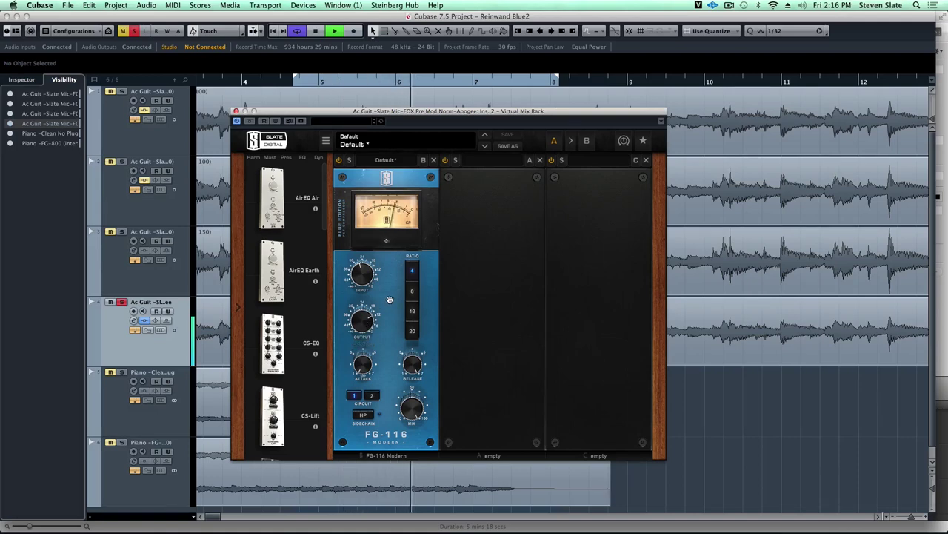
{"action": "key", "text": "space"}
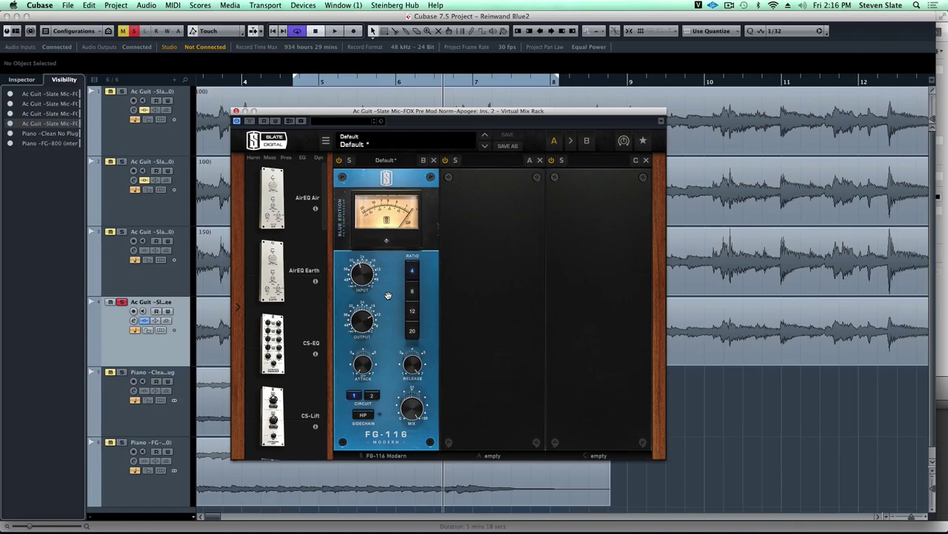
Enable the HP sidechain filter on the acoustic guitar's FG-116 Modern and audition the result.
{"action": "left_click", "coordinate": [363, 415]}
{"action": "key", "text": "space"}
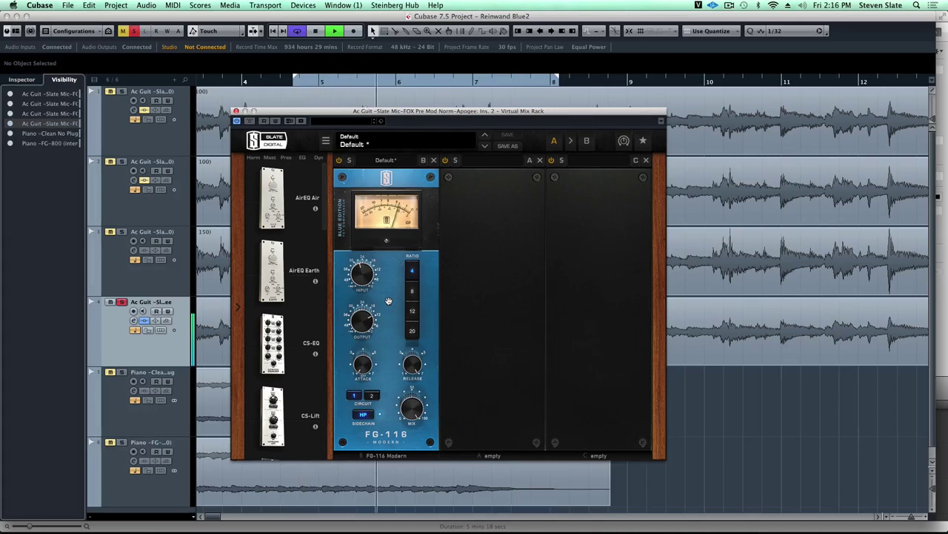
{"action": "key", "text": "space"}
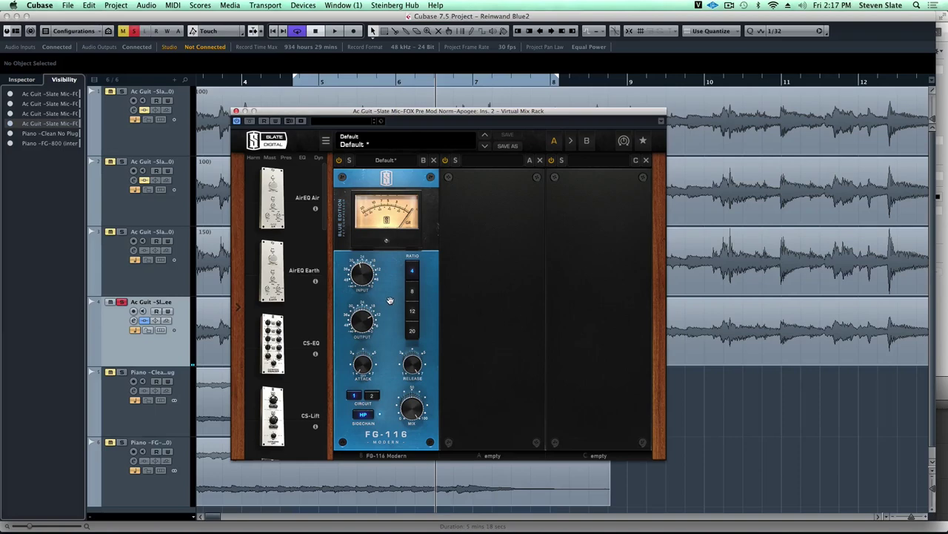
Lower the FG-116 Modern's mix to about halfway while the acoustic guitar plays, blending dry and compressed signal.
{"action": "left_click_drag", "start_coordinate": [413, 411], "coordinate": [420, 413]}
{"action": "key", "text": "space"}
{"action": "mouse_move", "coordinate": [419, 414]}
{"action": "left_click_drag", "start_coordinate": [419, 414], "coordinate": [425, 471]}
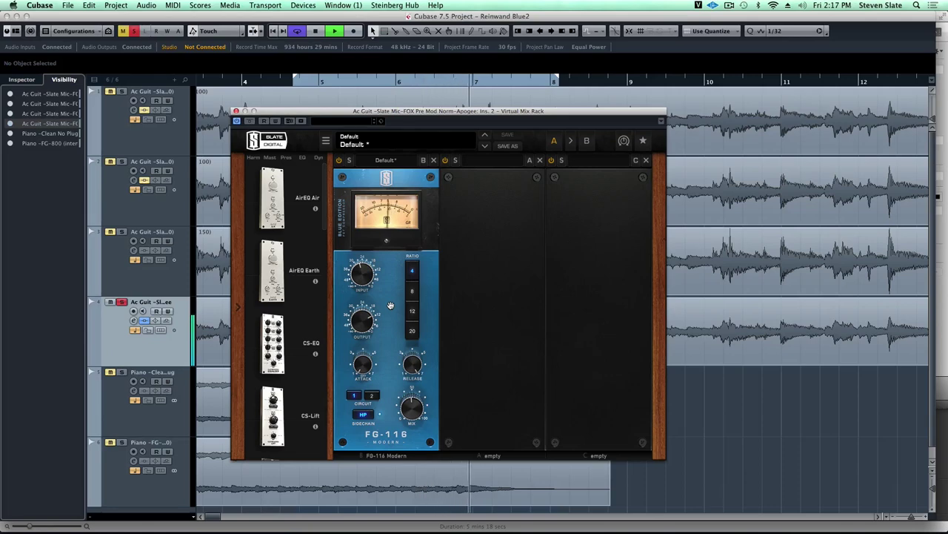
{"action": "key", "text": "space"}
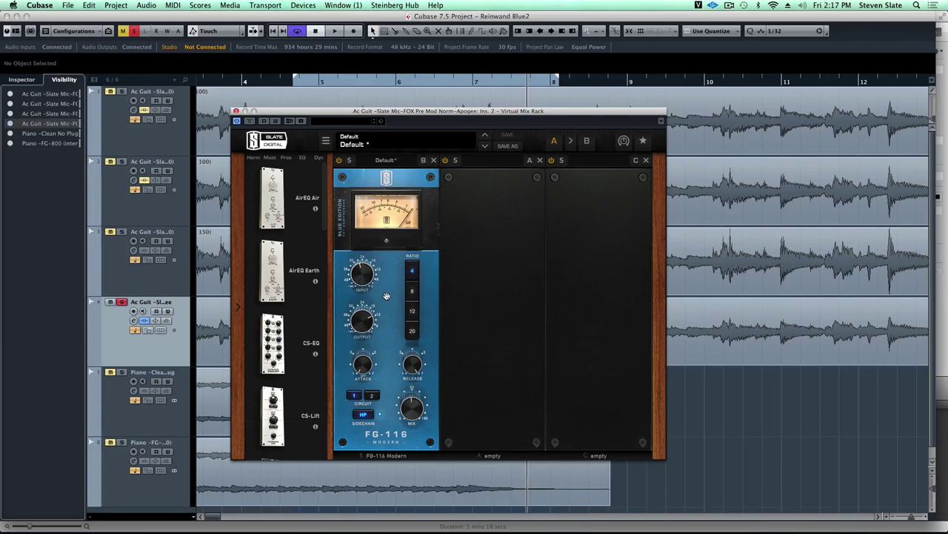
Play the acoustic guitar through the blended FG-116 Modern and bypass the compressor to compare.
{"action": "key", "text": "space"}
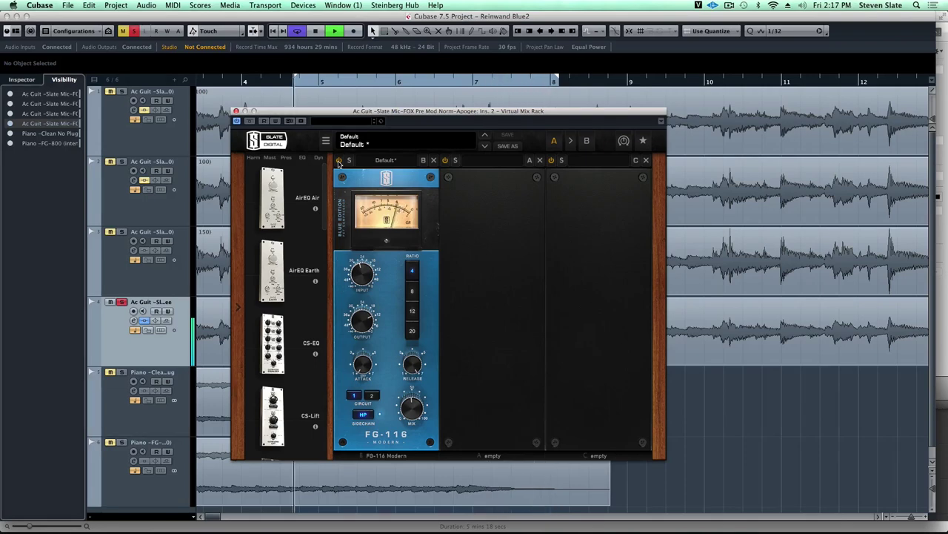
{"action": "left_click", "coordinate": [338, 161]}
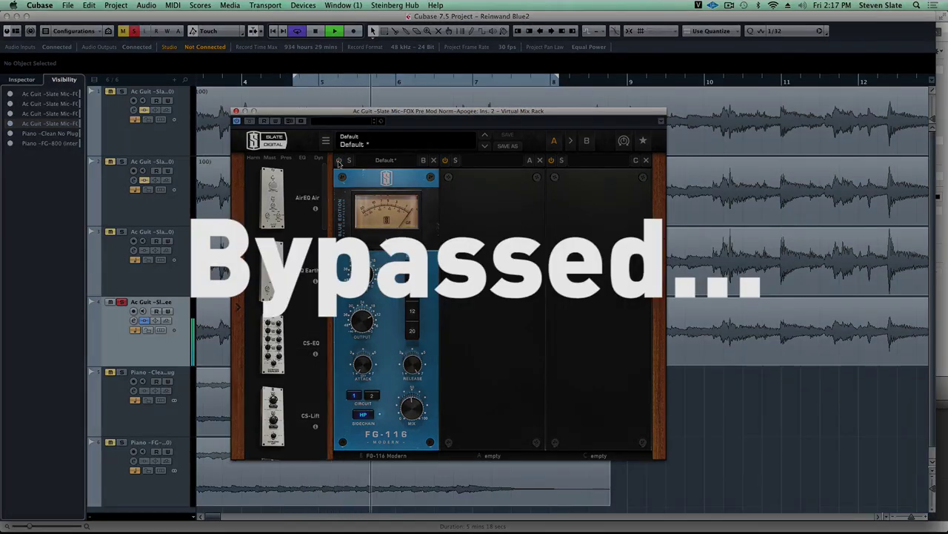